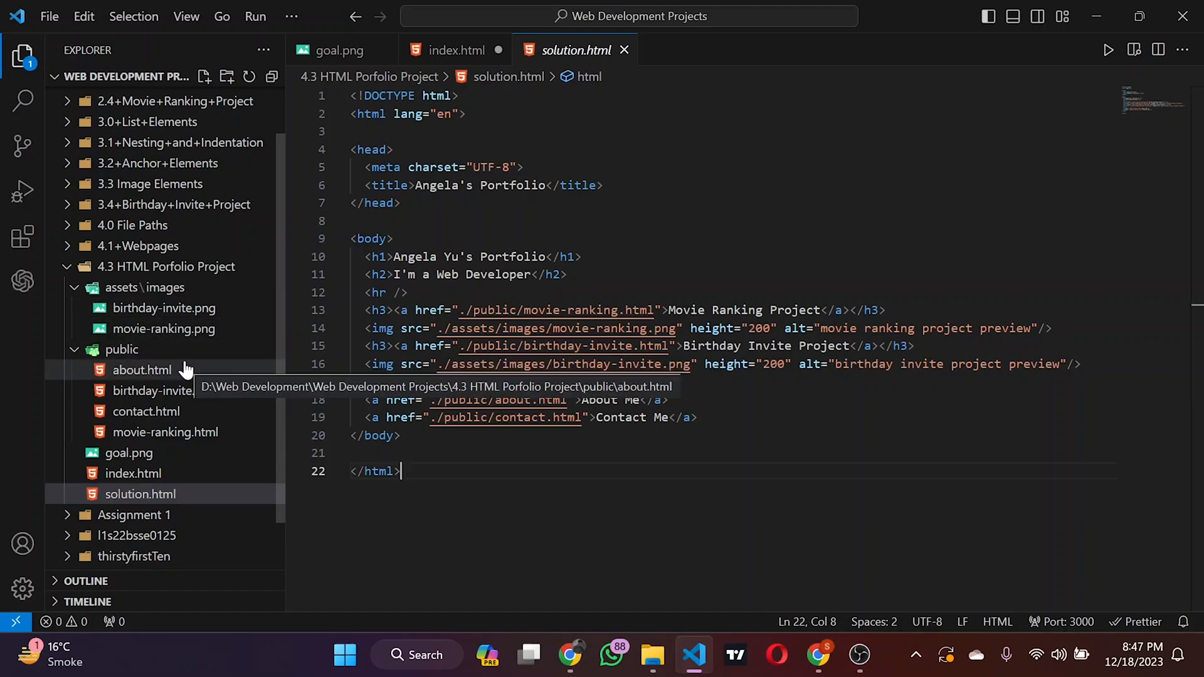
# Step: Switch to Chrome and search Google for "github"
pyautogui.click(1096, 15)
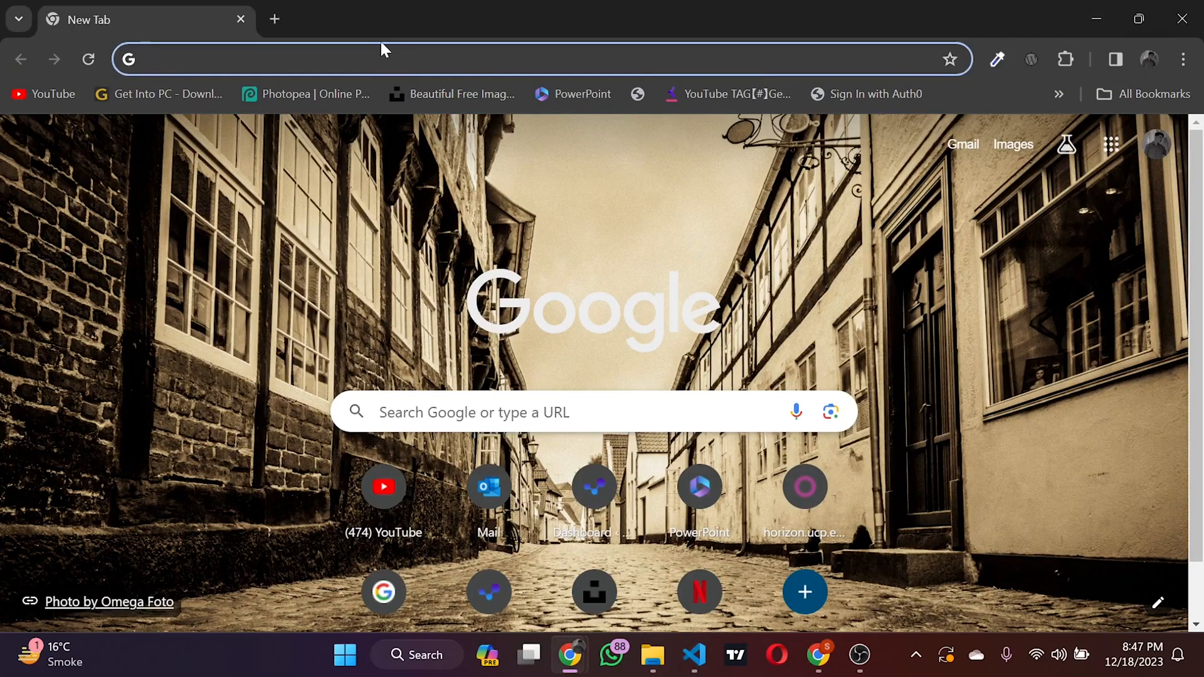
pyautogui.write('github')
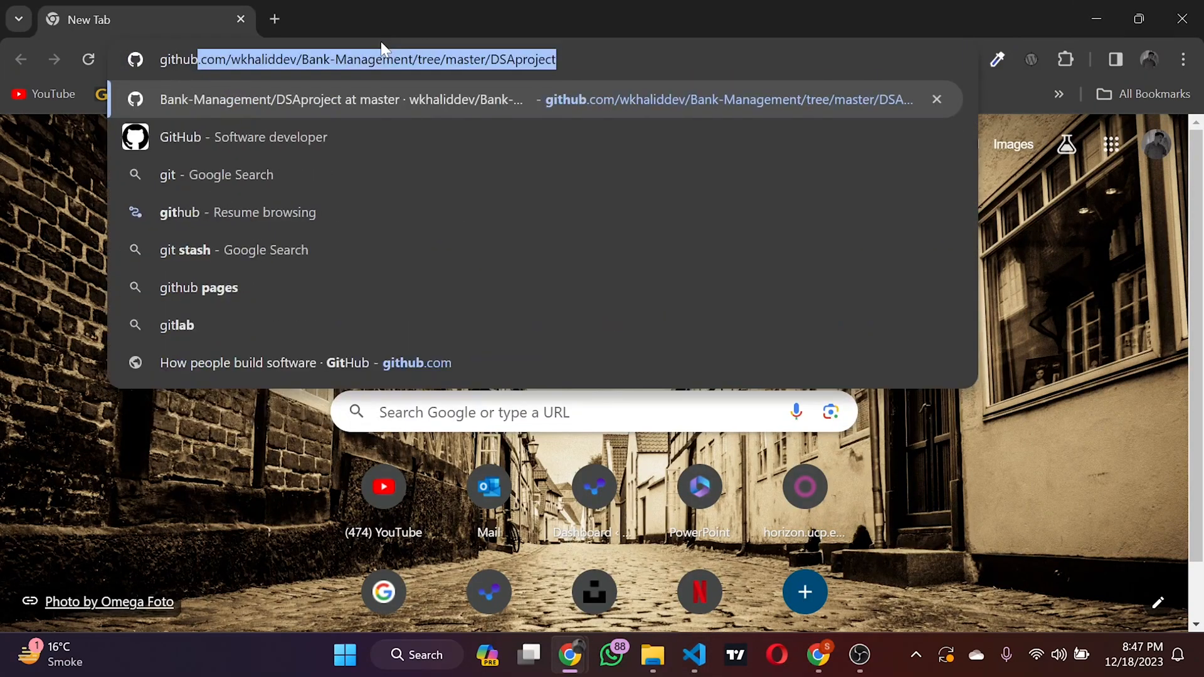
pyautogui.press('Delete')
pyautogui.press('Return')
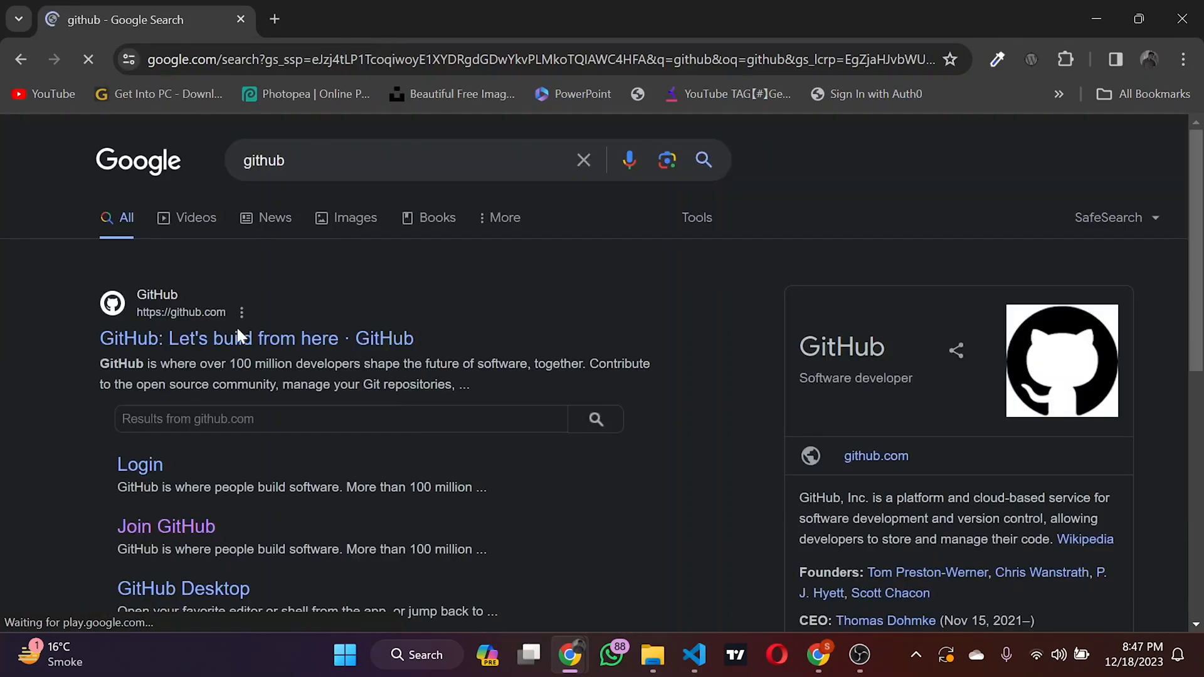
# Step: Open the GitHub website from the search results and sign in with the saved credentials
pyautogui.click(239, 339)
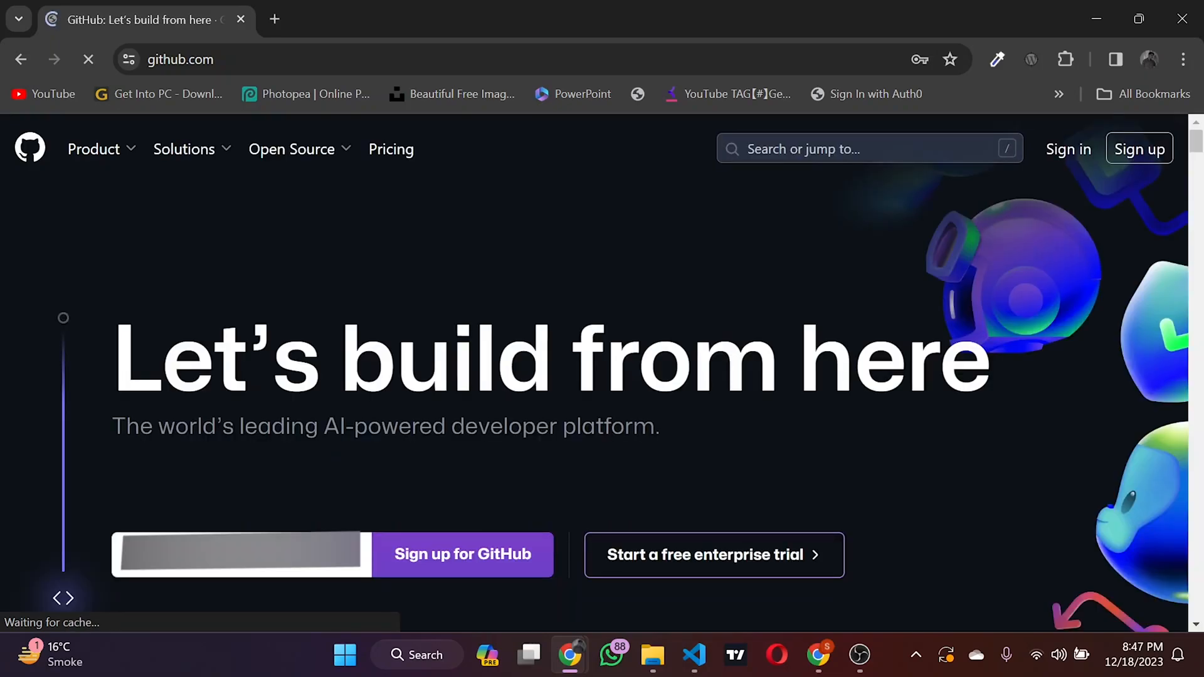
pyautogui.click(1083, 165)
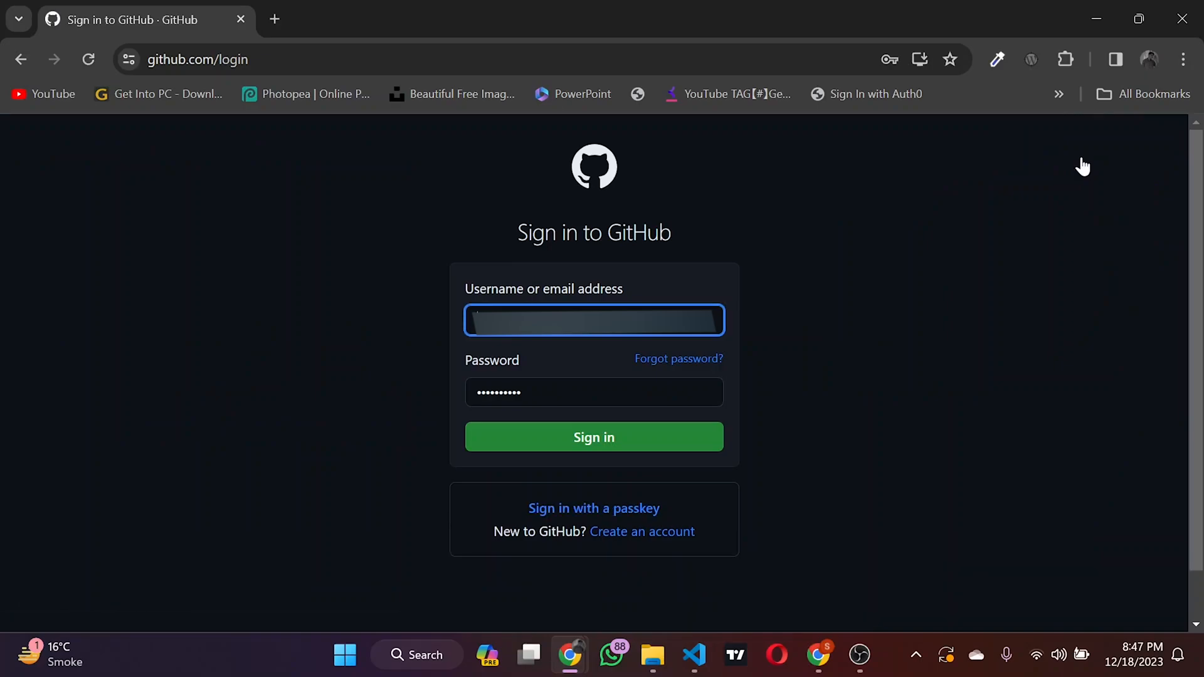
pyautogui.click(632, 450)
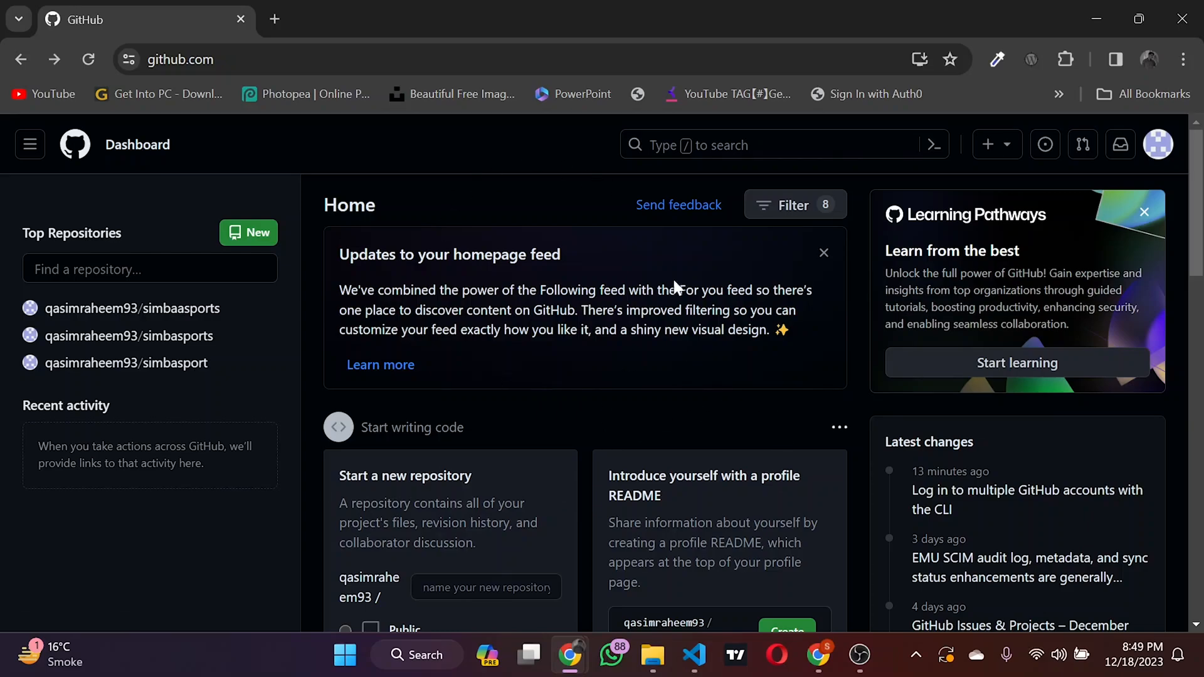
# Step: Start a new GitHub repository and name it Html-Portfolio
pyautogui.click(994, 148)
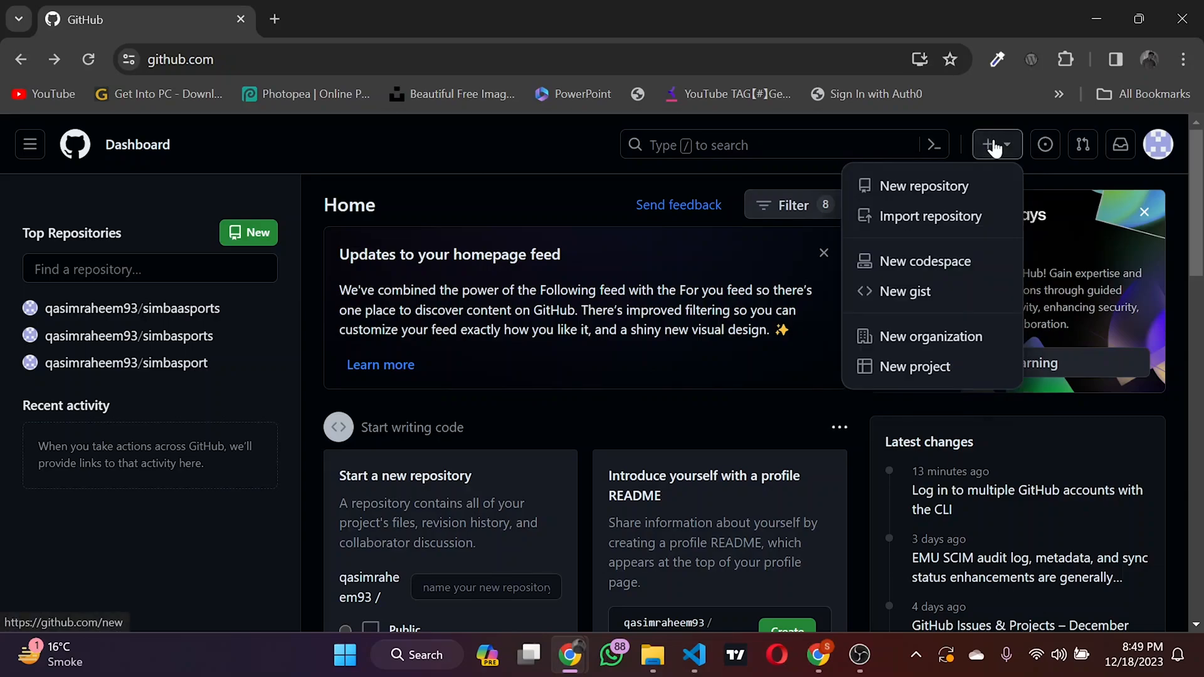
pyautogui.click(941, 187)
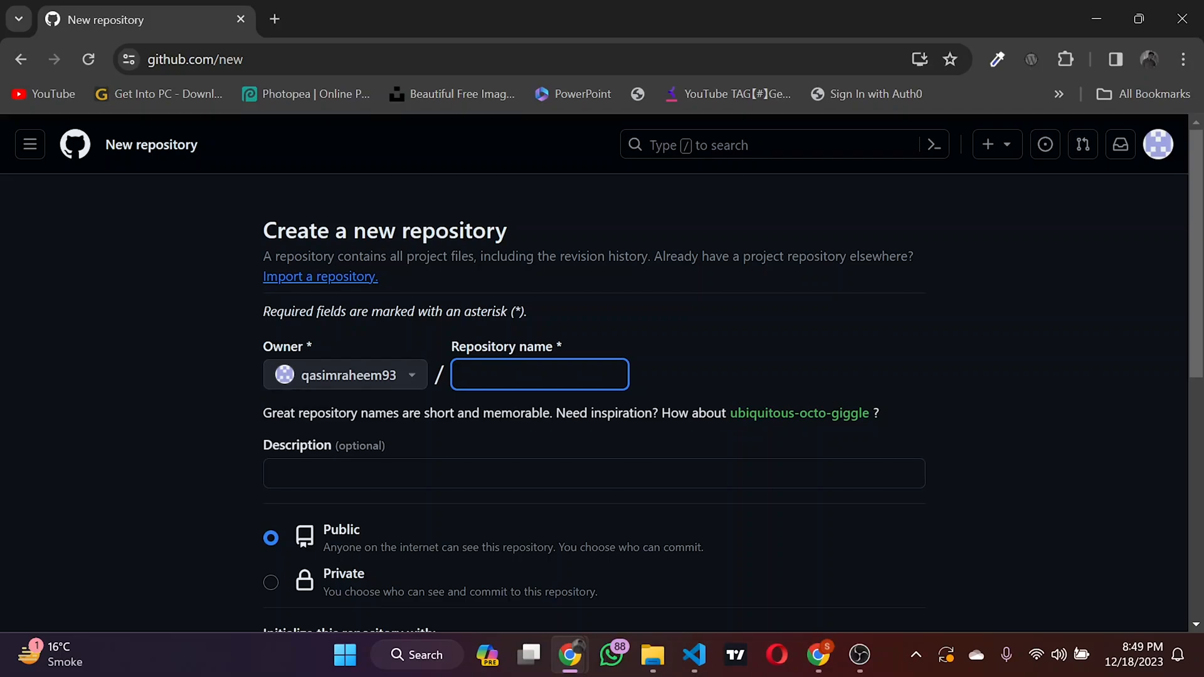
pyautogui.write('Html-')
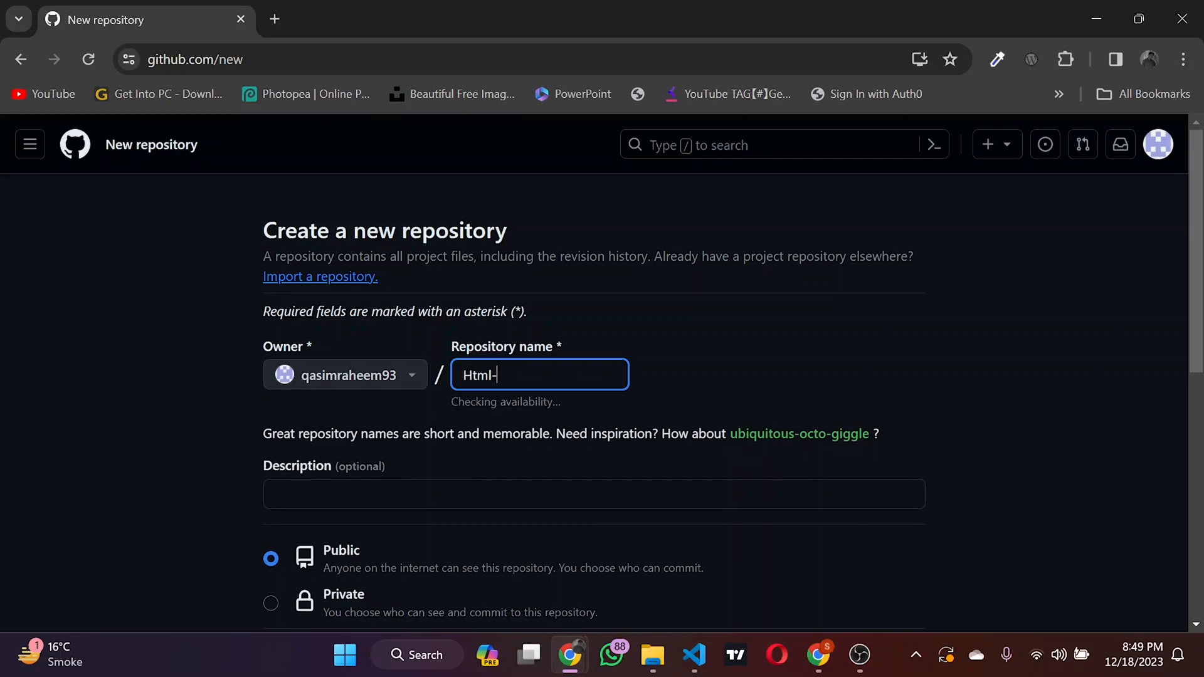
pyautogui.write('Portfolio')
# Step: Include a README file and create the repository as public, leaving the description blank
pyautogui.scroll(-1, 538, 385)
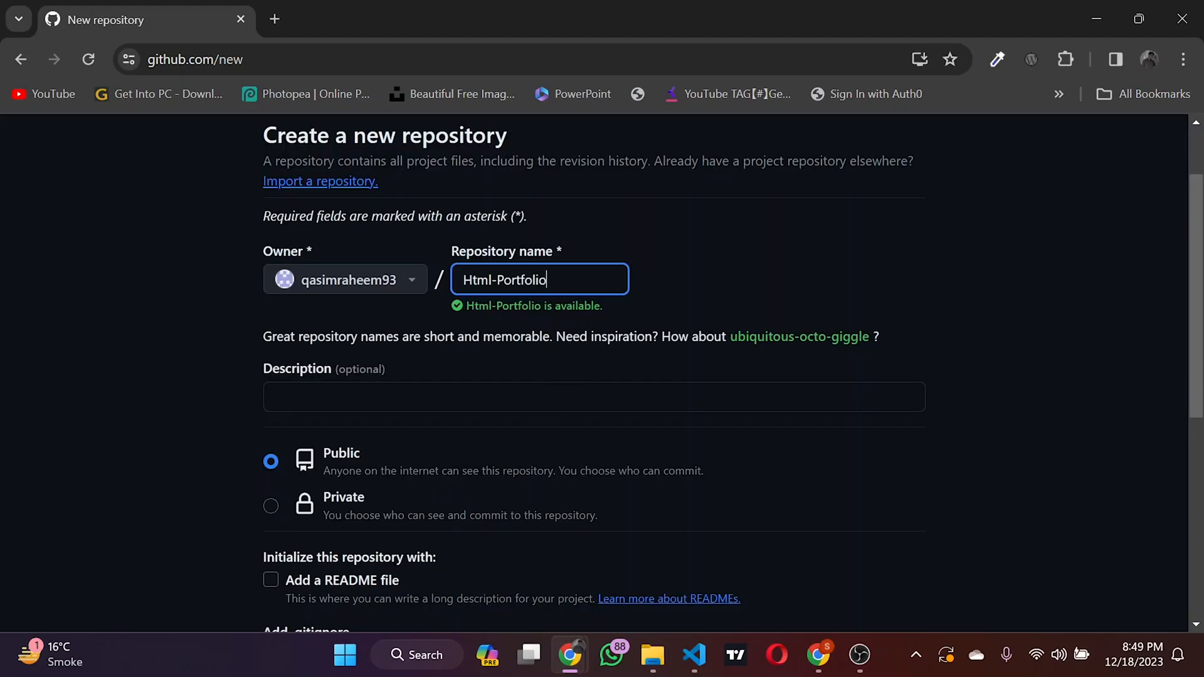
pyautogui.click(537, 397)
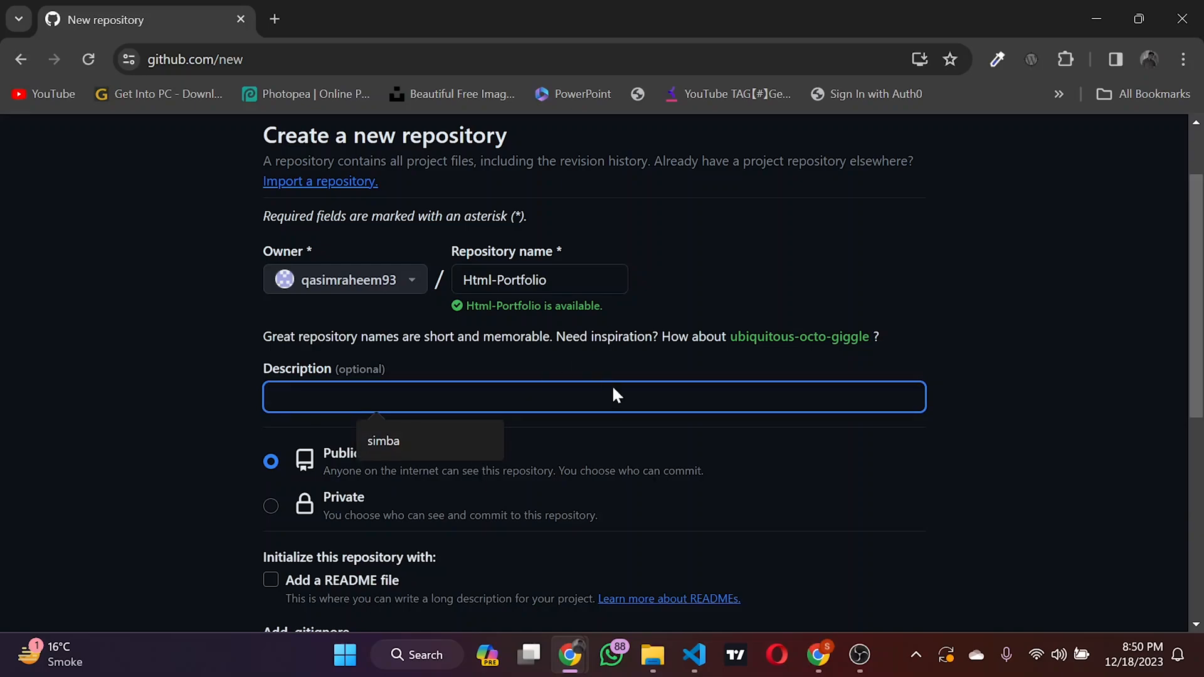
pyautogui.click(589, 444)
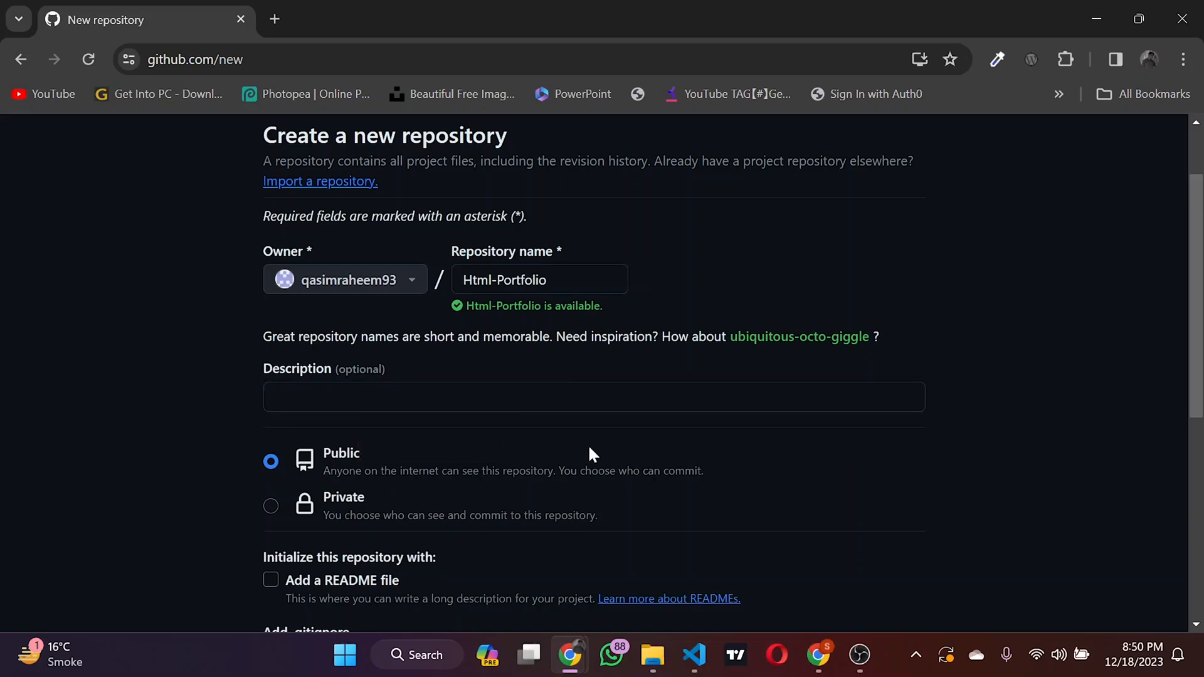
pyautogui.scroll(-1, 402, 486)
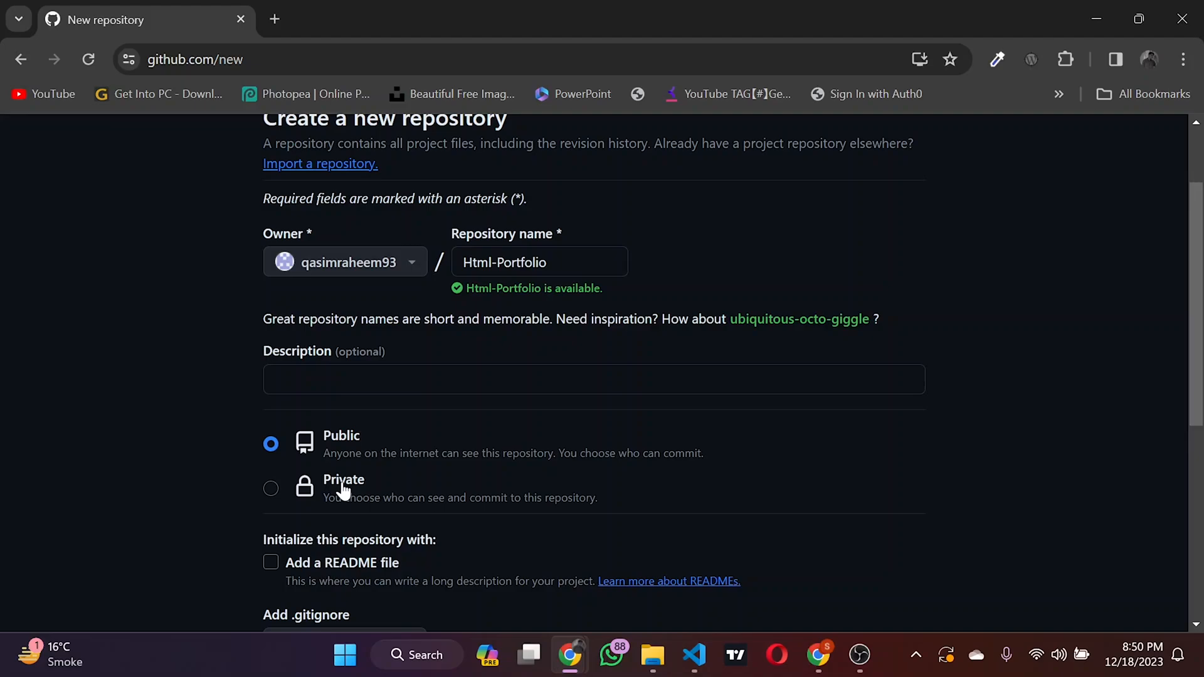
pyautogui.scroll(-1, 354, 452)
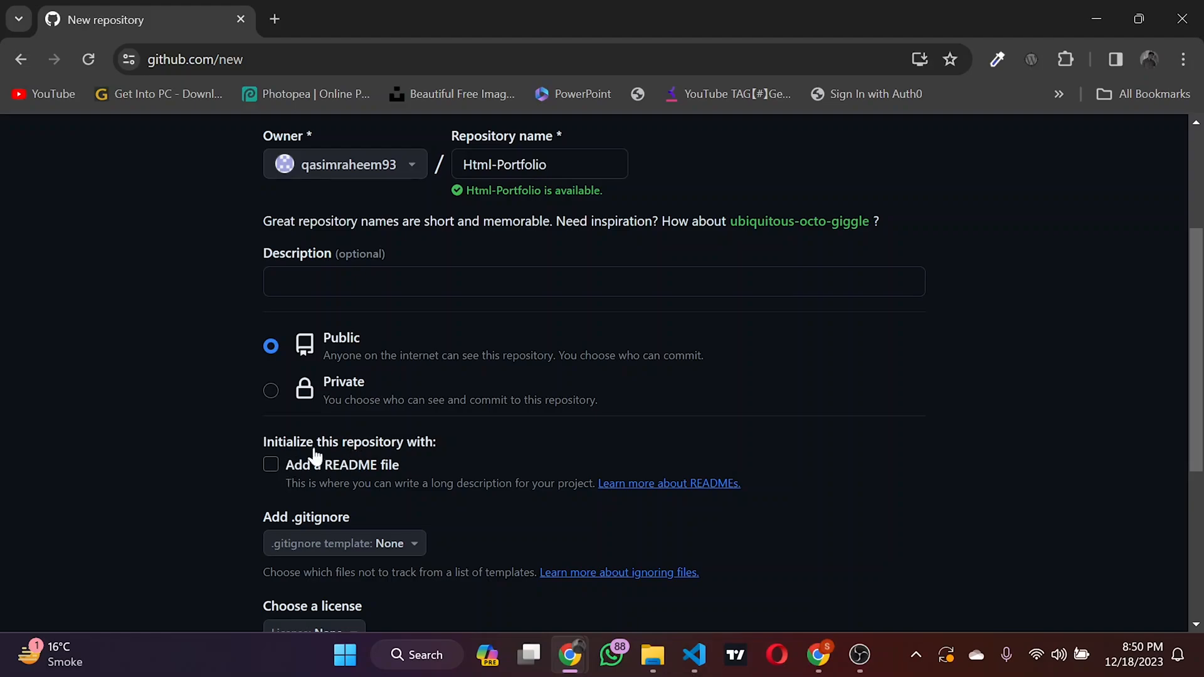
pyautogui.click(271, 466)
pyautogui.scroll(-4, 416, 498)
pyautogui.scroll(-2, 416, 498)
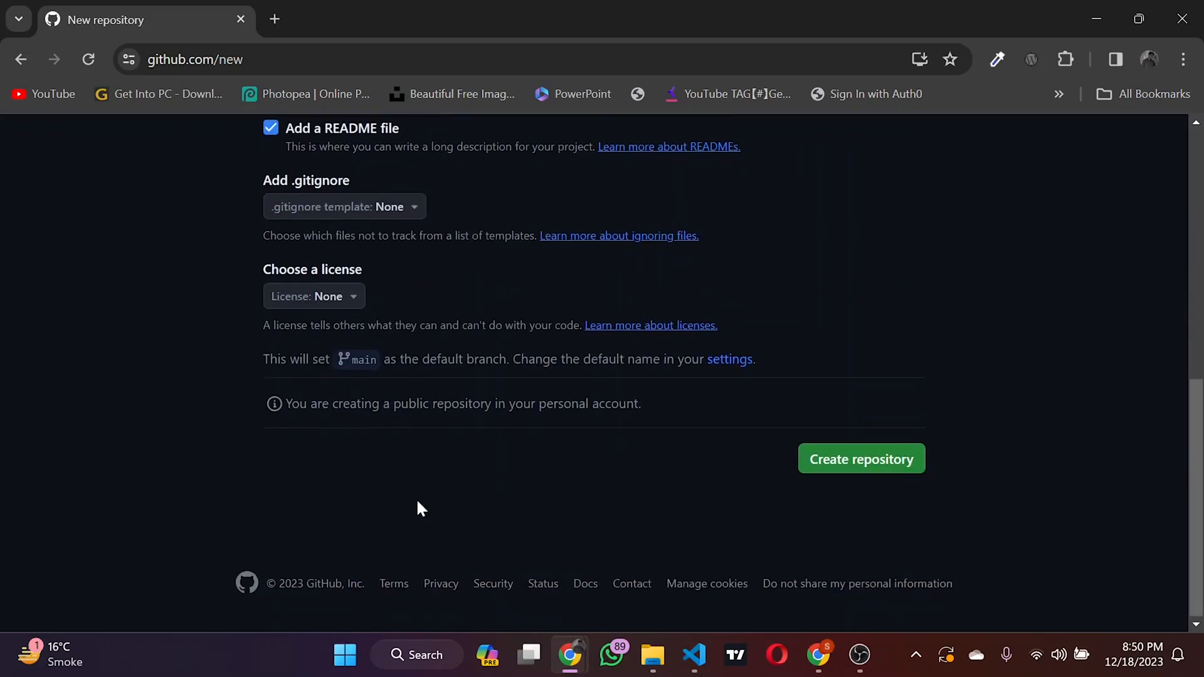
pyautogui.scroll(7, 416, 498)
pyautogui.scroll(2, 416, 498)
pyautogui.scroll(-8, 415, 498)
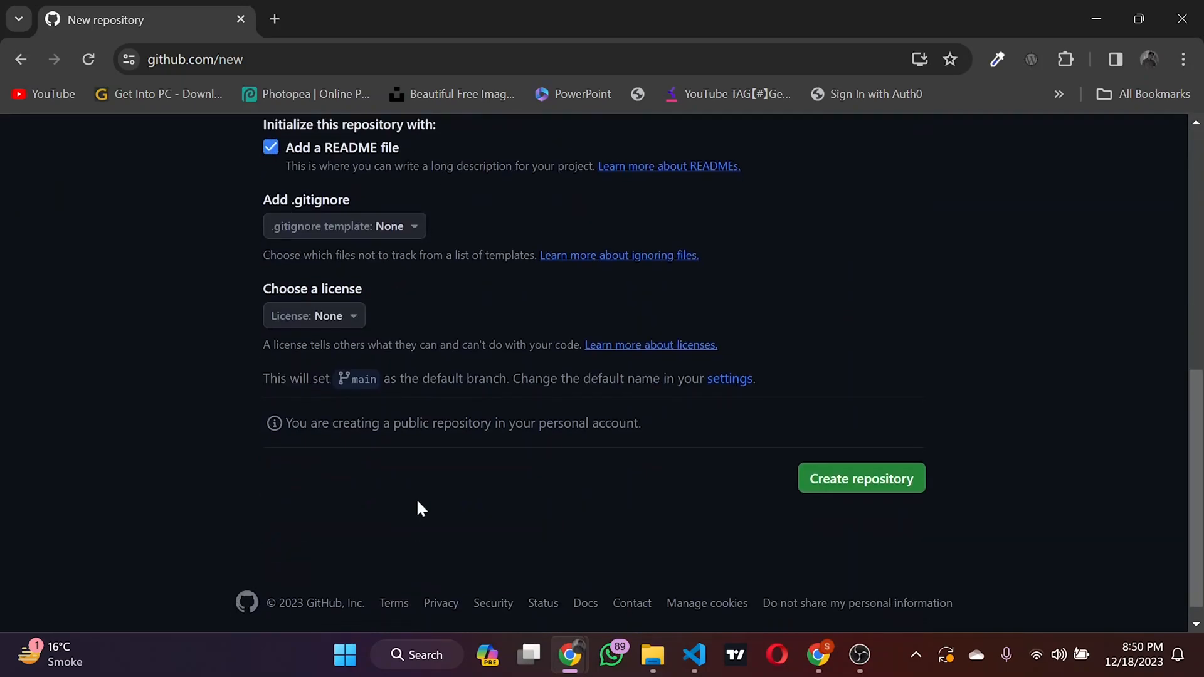
pyautogui.click(836, 458)
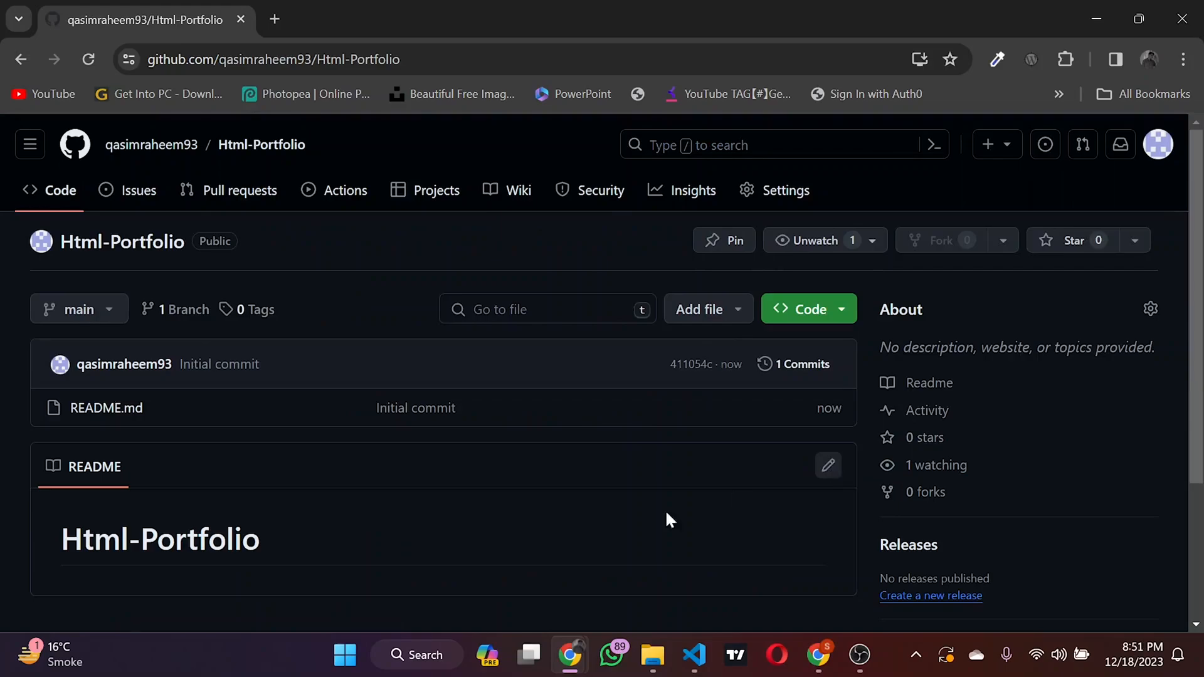
# Step: Start a file upload to the Html-Portfolio repository and bring up the file chooser
pyautogui.scroll(-3, 414, 567)
pyautogui.scroll(3, 414, 567)
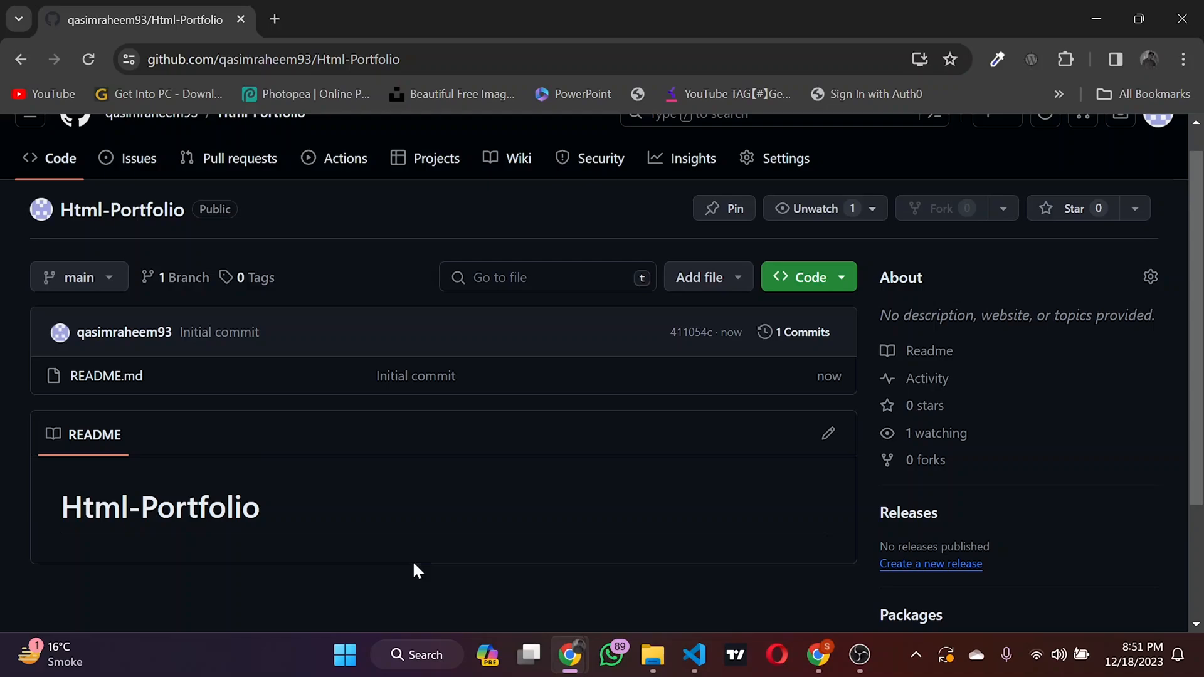
pyautogui.click(690, 294)
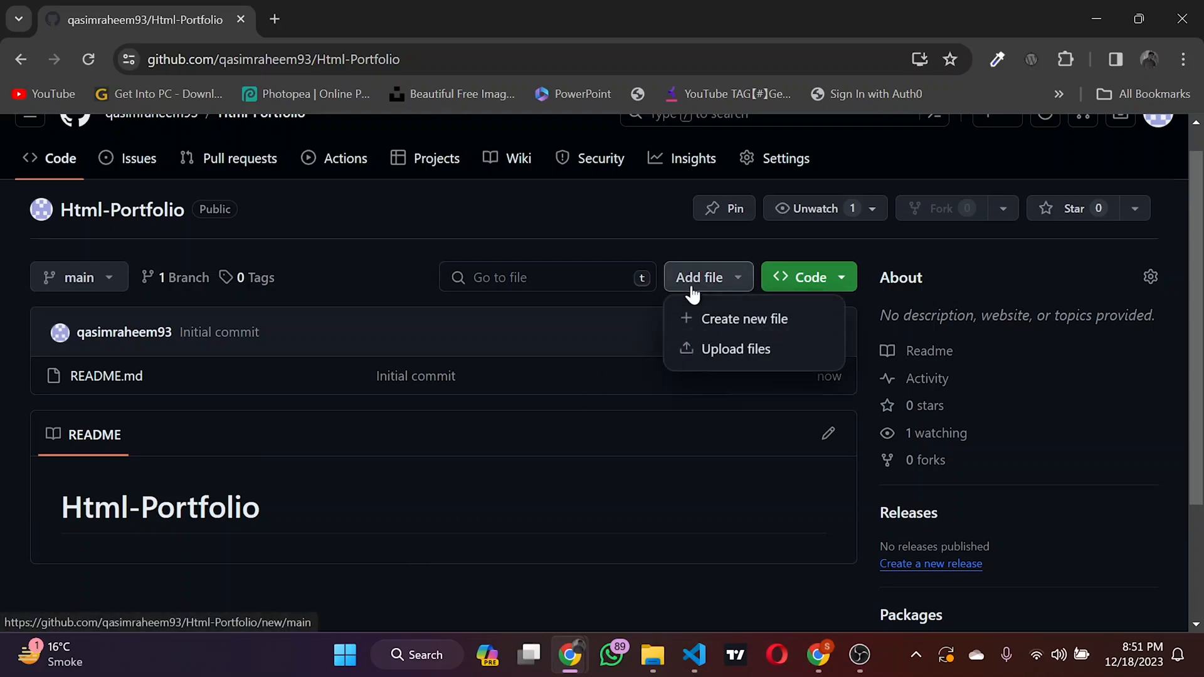
pyautogui.click(718, 360)
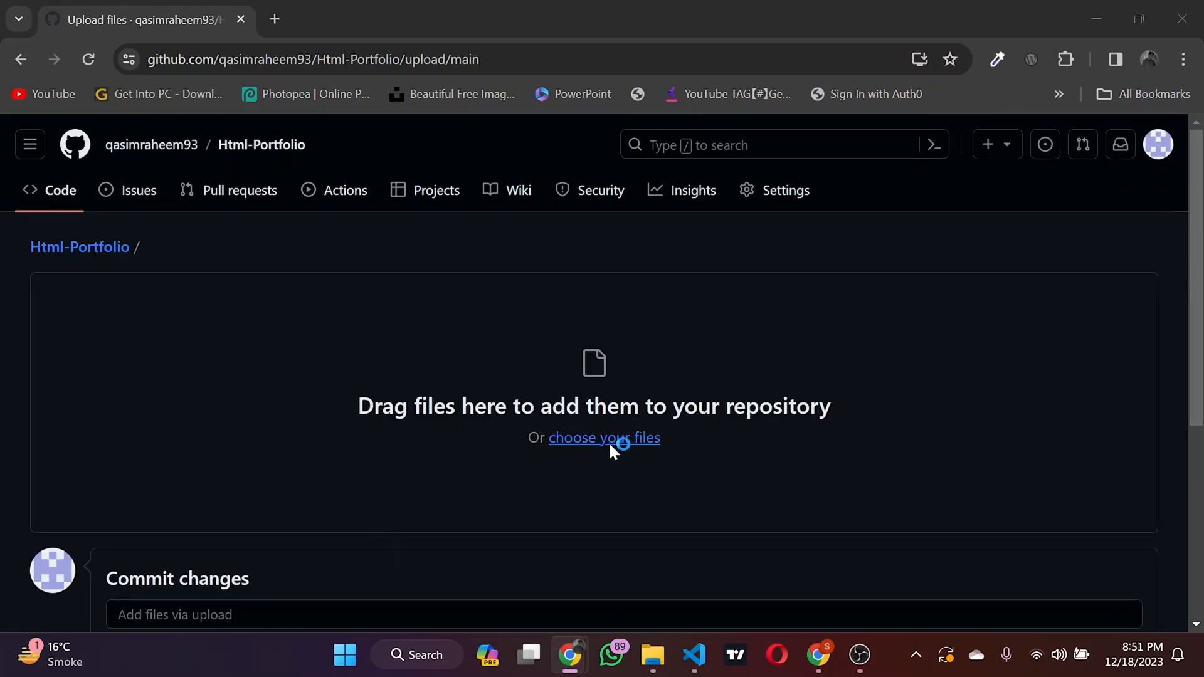
pyautogui.click(609, 443)
# Step: Go into the "4.3 HTML Porfolio Project" folder within Web Development Projects
pyautogui.scroll(-1, 300, 299)
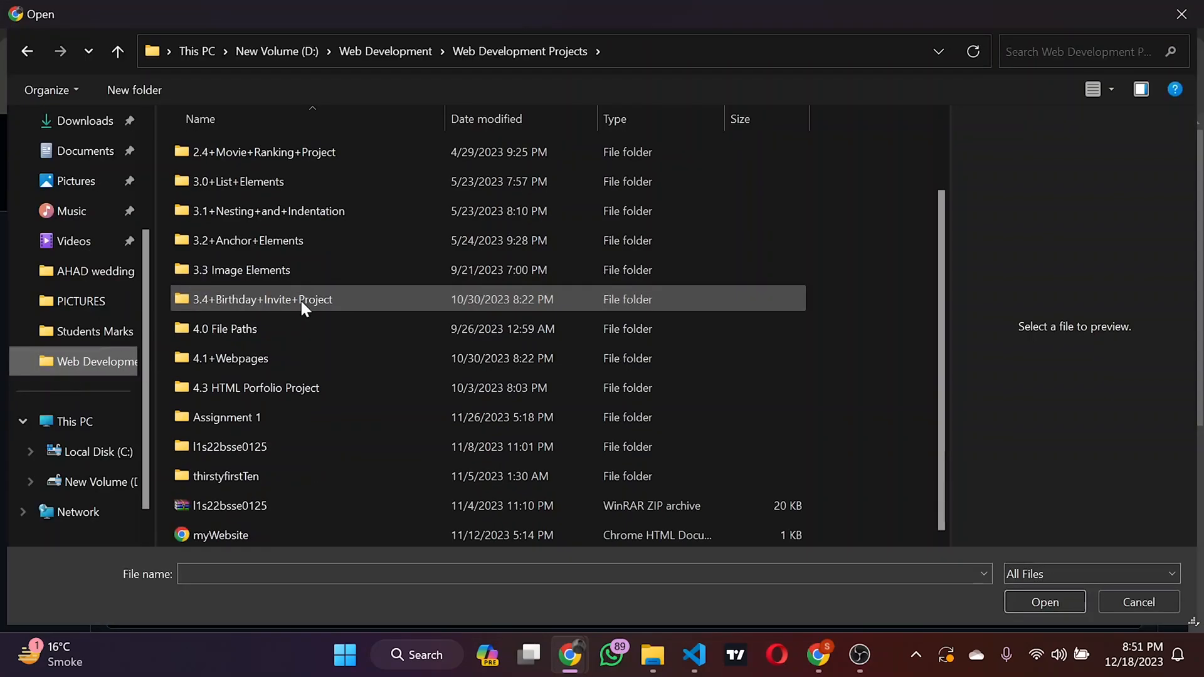
pyautogui.doubleClick(290, 386)
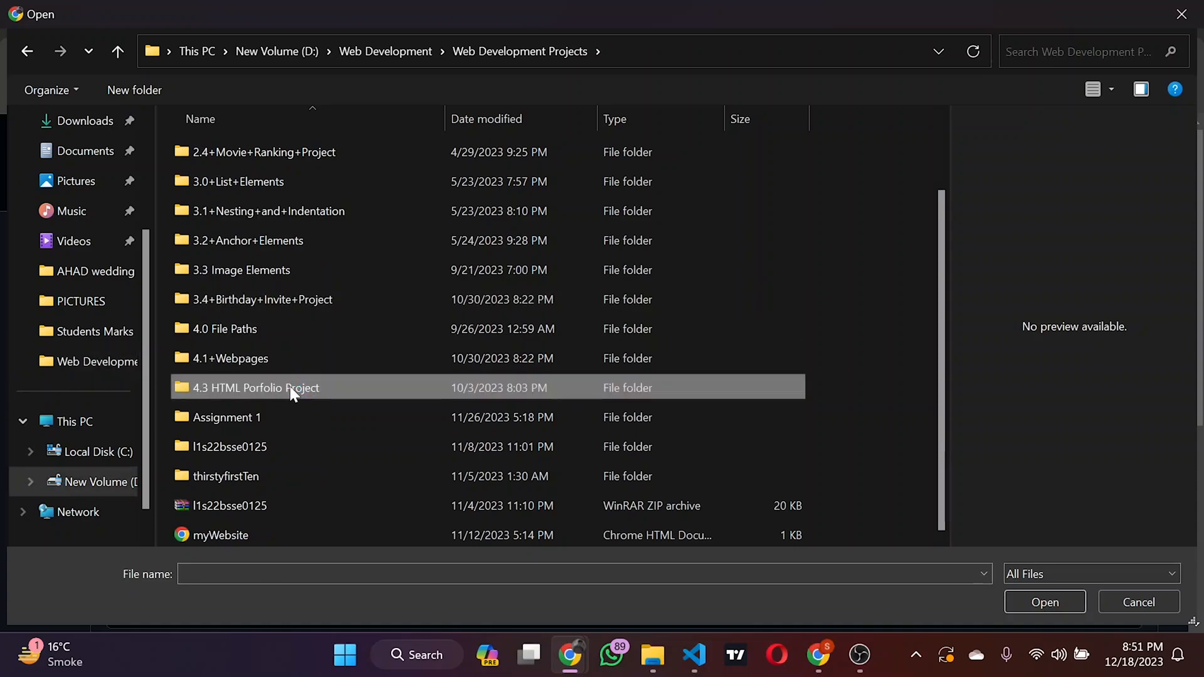
pyautogui.click(492, 61)
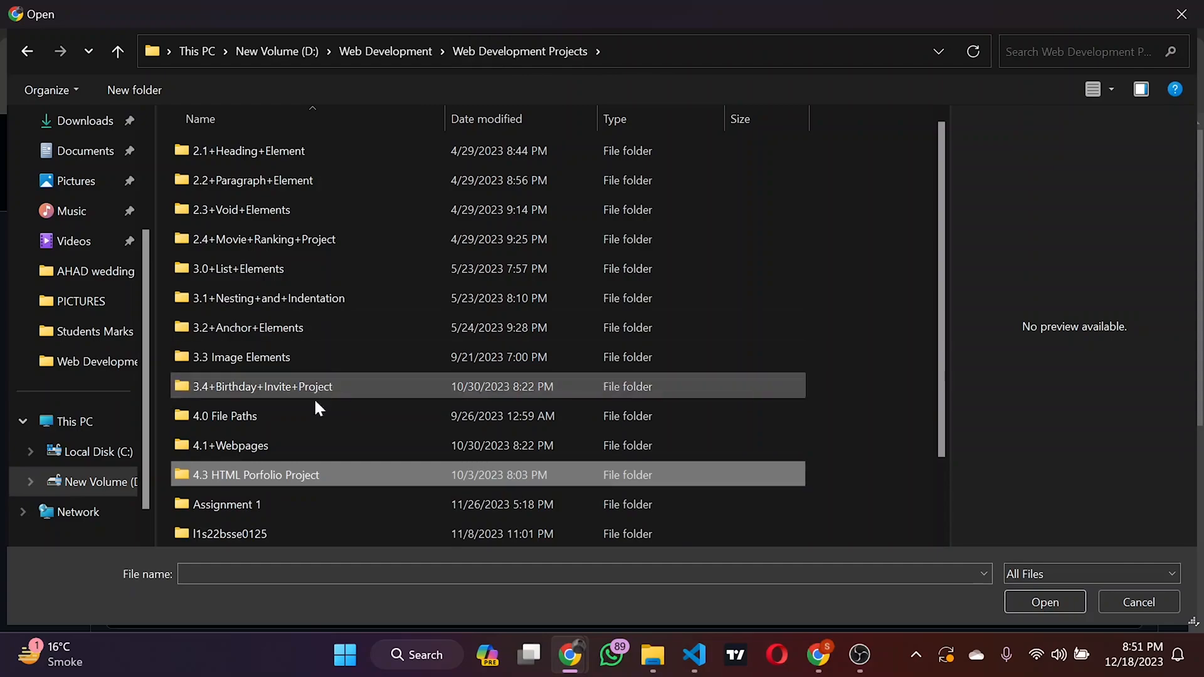
pyautogui.doubleClick(306, 474)
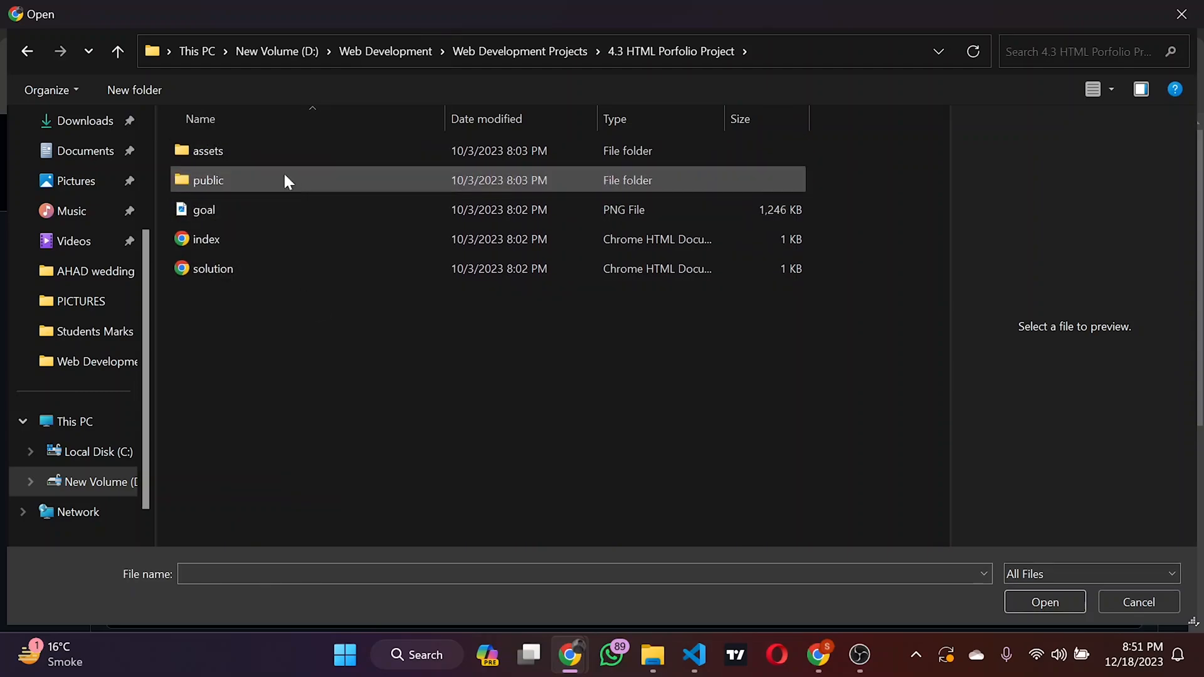
# Step: Examine the project's assets images, the public folder's pages, and the goal and index files
pyautogui.doubleClick(252, 148)
pyautogui.doubleClick(254, 150)
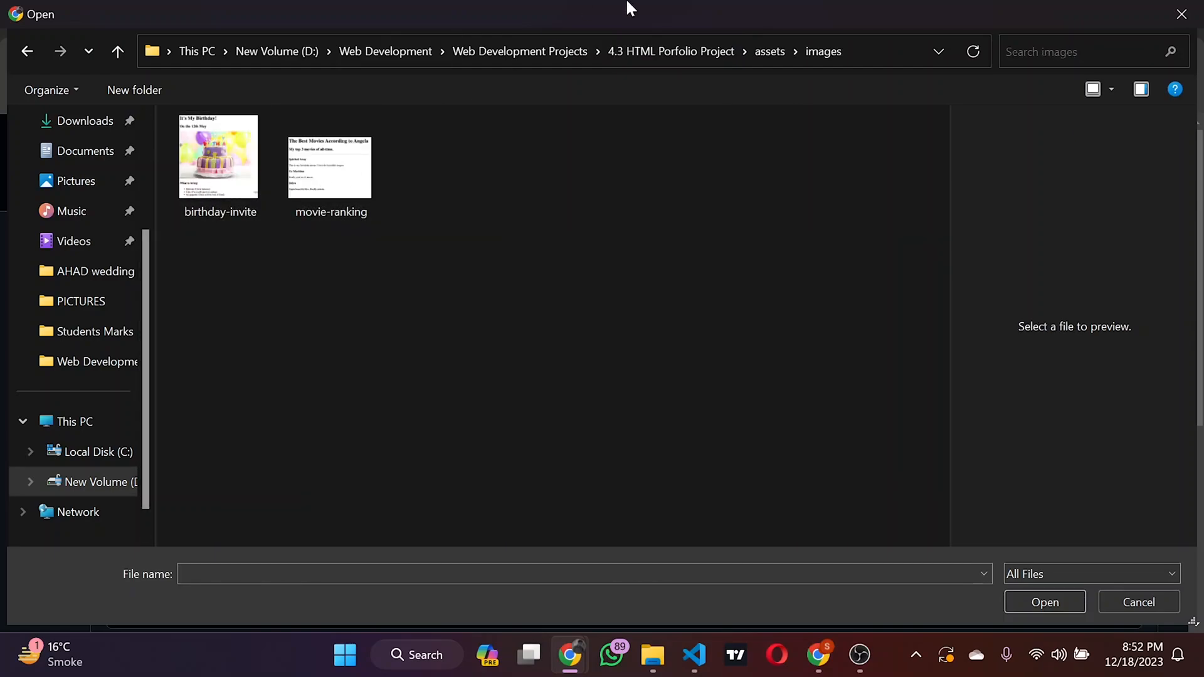
pyautogui.click(664, 47)
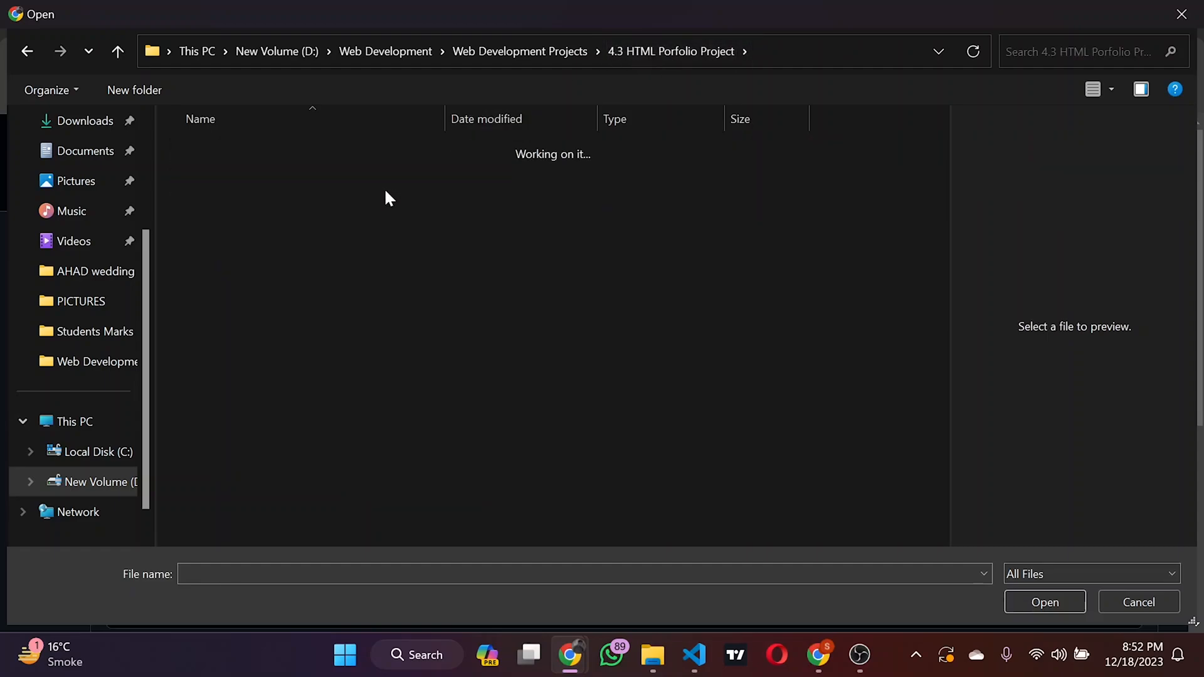
pyautogui.doubleClick(385, 188)
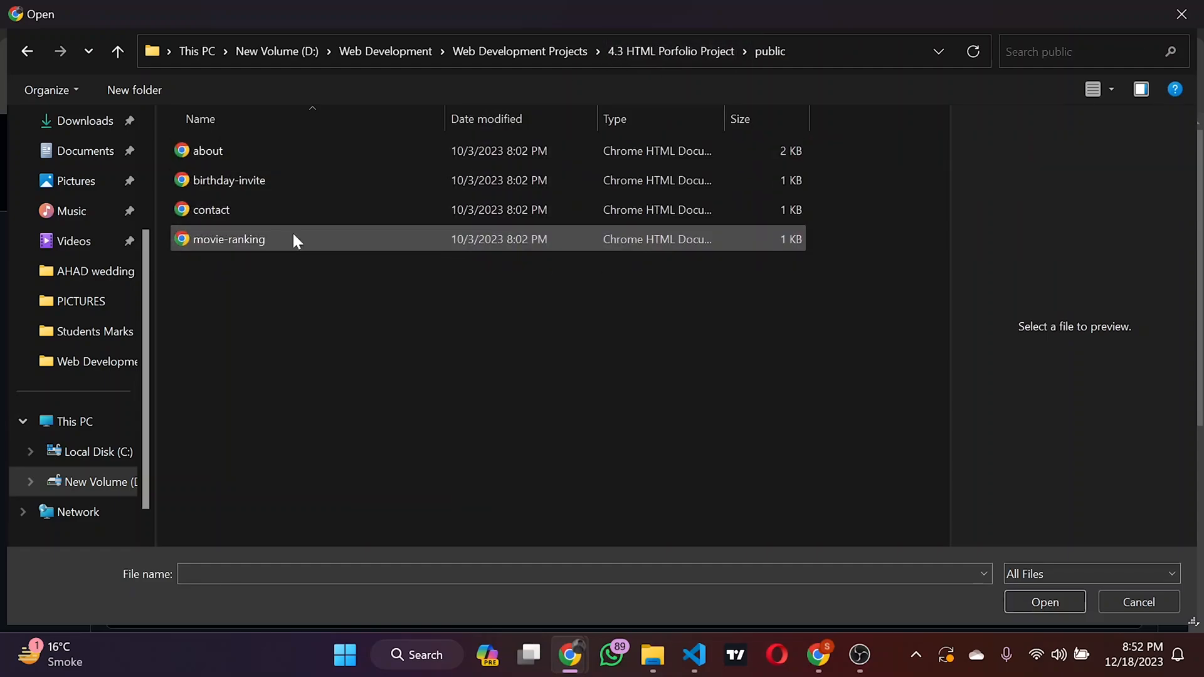
pyautogui.click(630, 47)
pyautogui.click(370, 208)
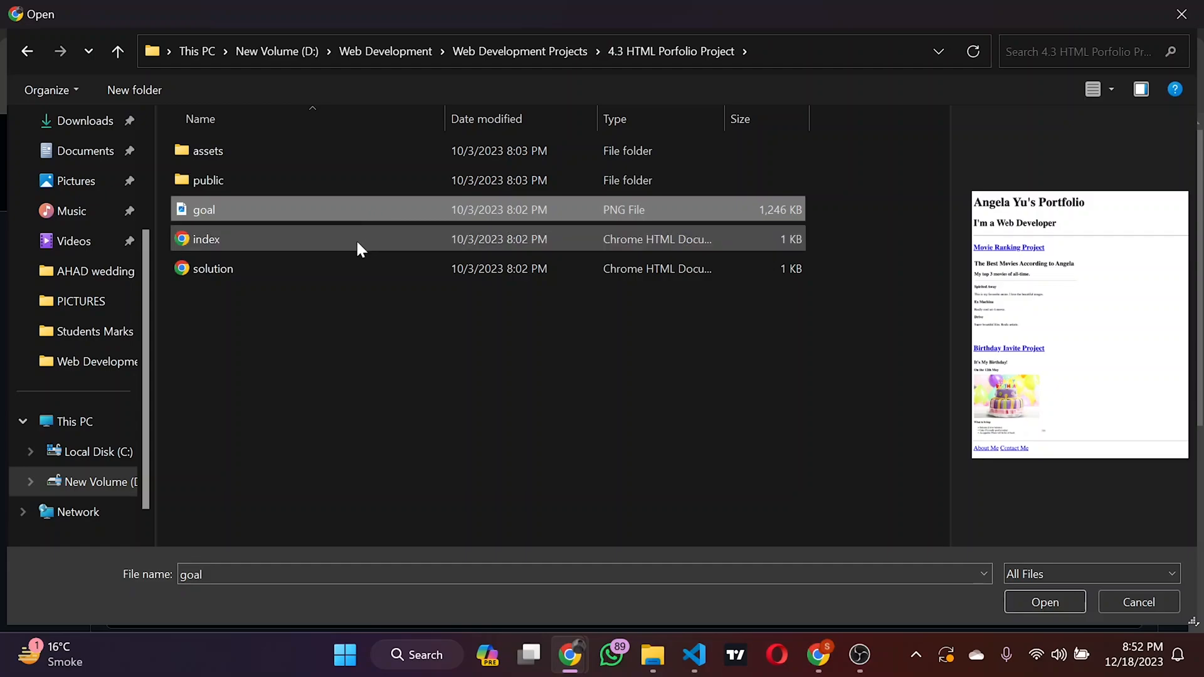
pyautogui.click(353, 243)
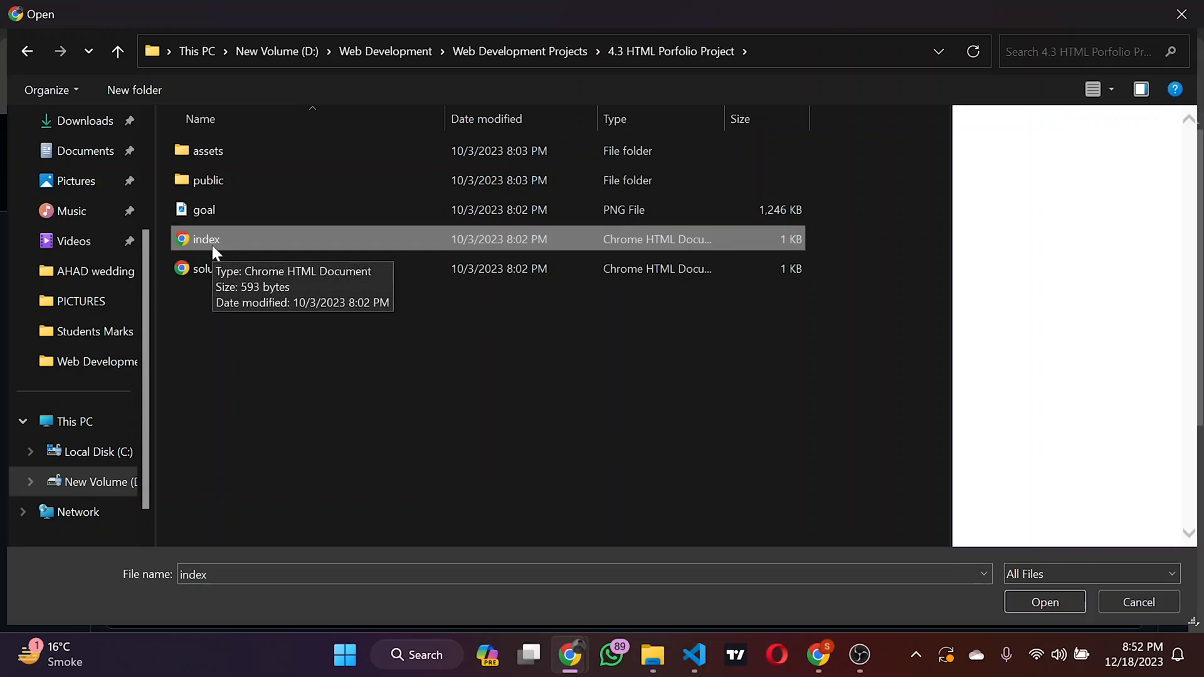
pyautogui.click(226, 312)
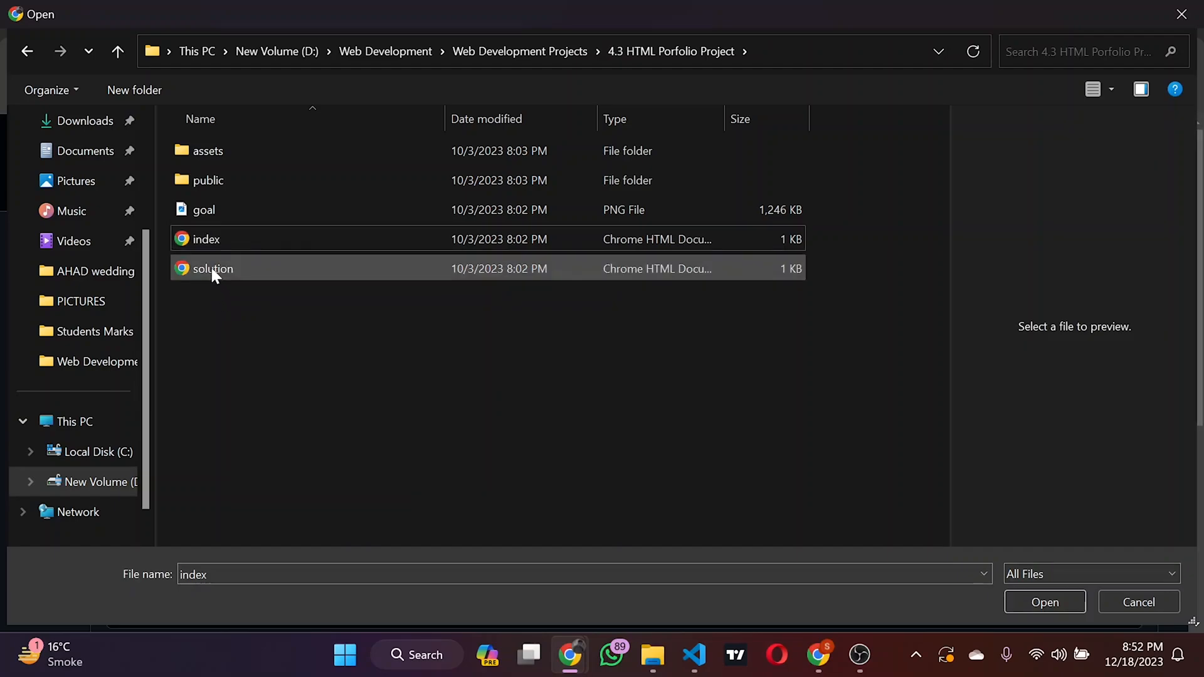
# Step: Rename the project's index file to index1
pyautogui.click(212, 243)
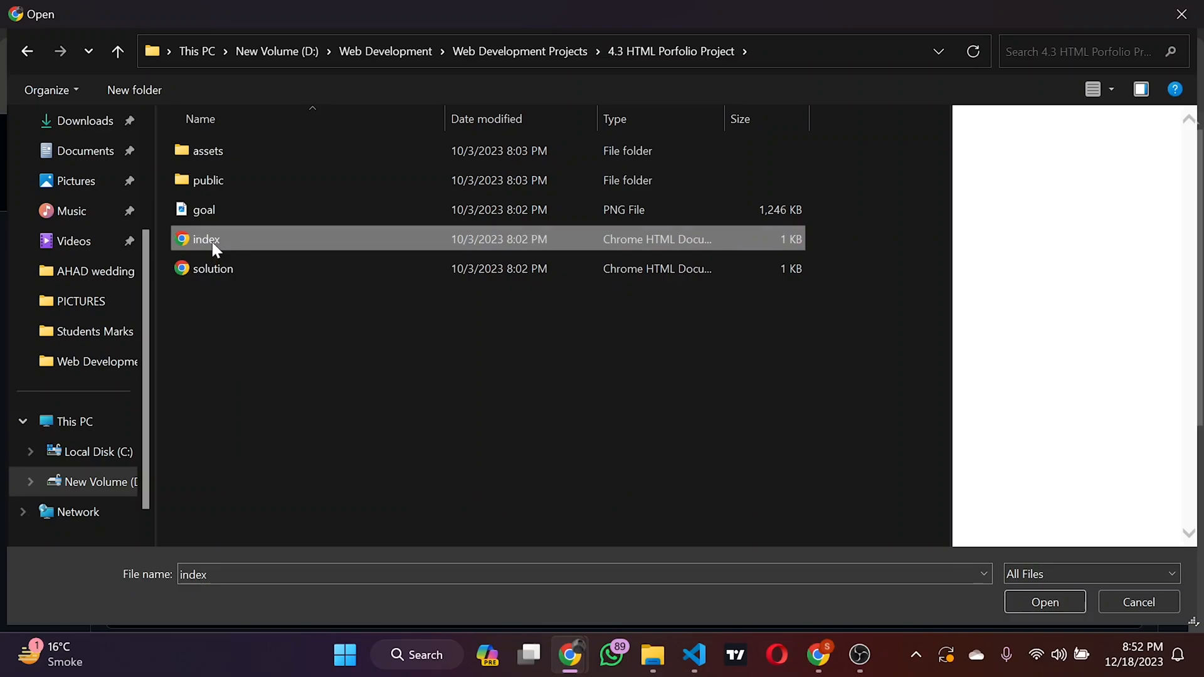
pyautogui.click(213, 243)
pyautogui.write('1')
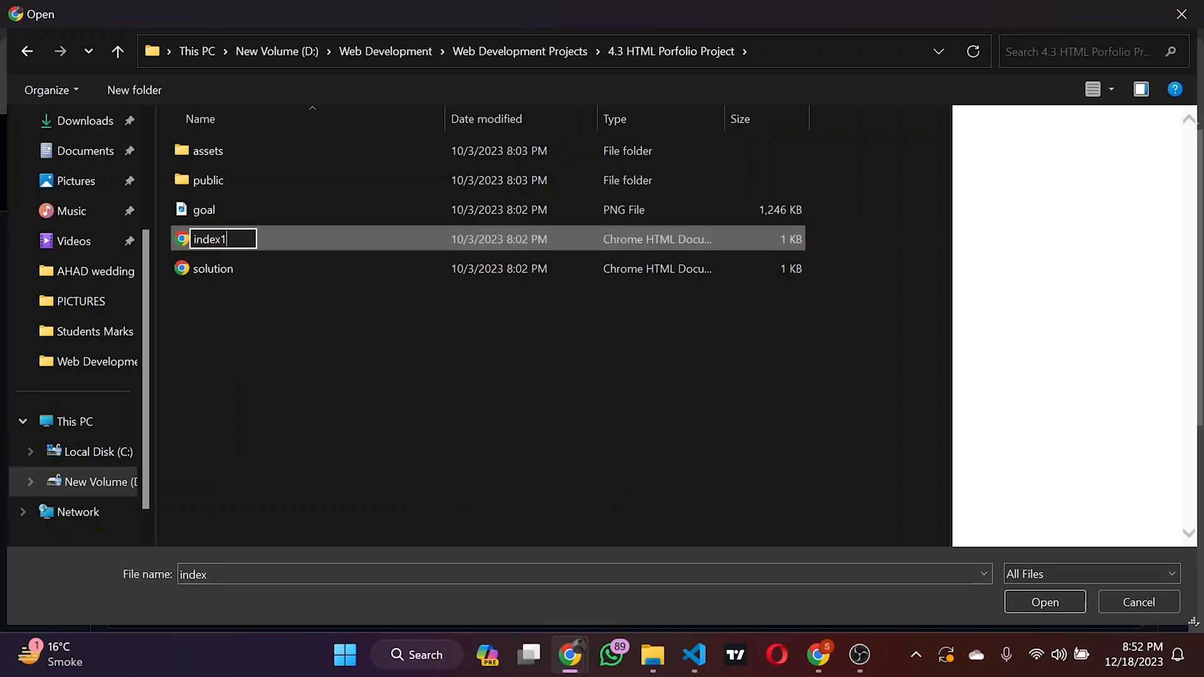
pyautogui.press('Return')
# Step: Rename the solution file to index
pyautogui.click(215, 270)
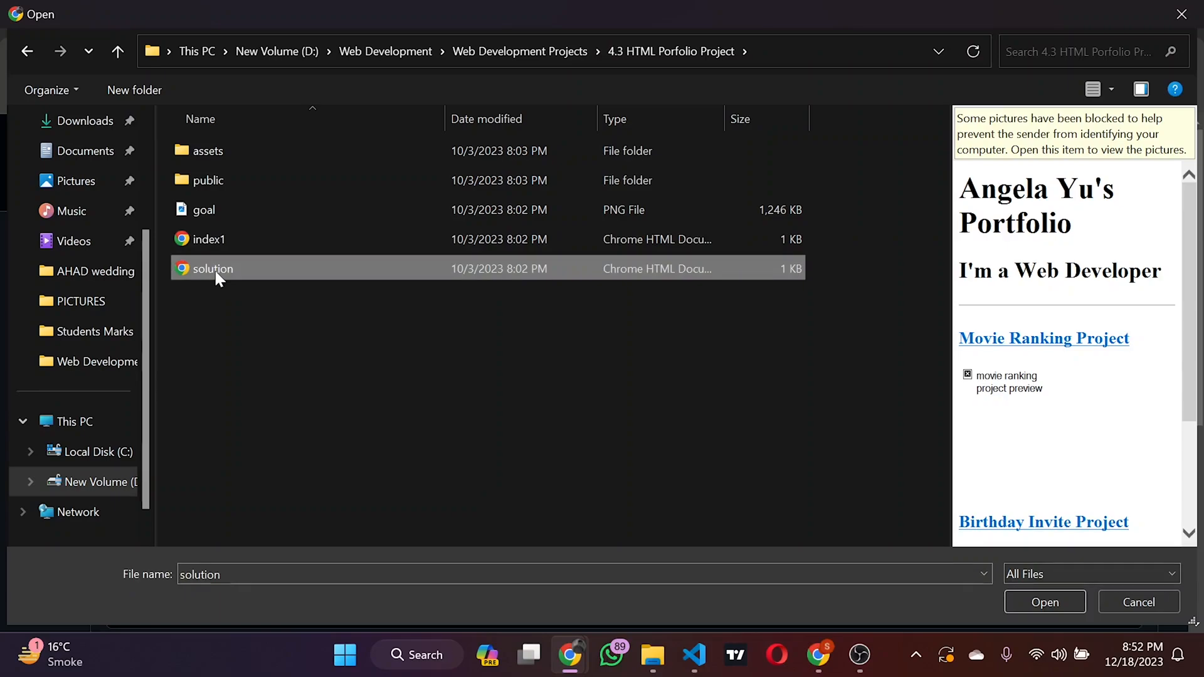
pyautogui.click(214, 268)
pyautogui.write('index')
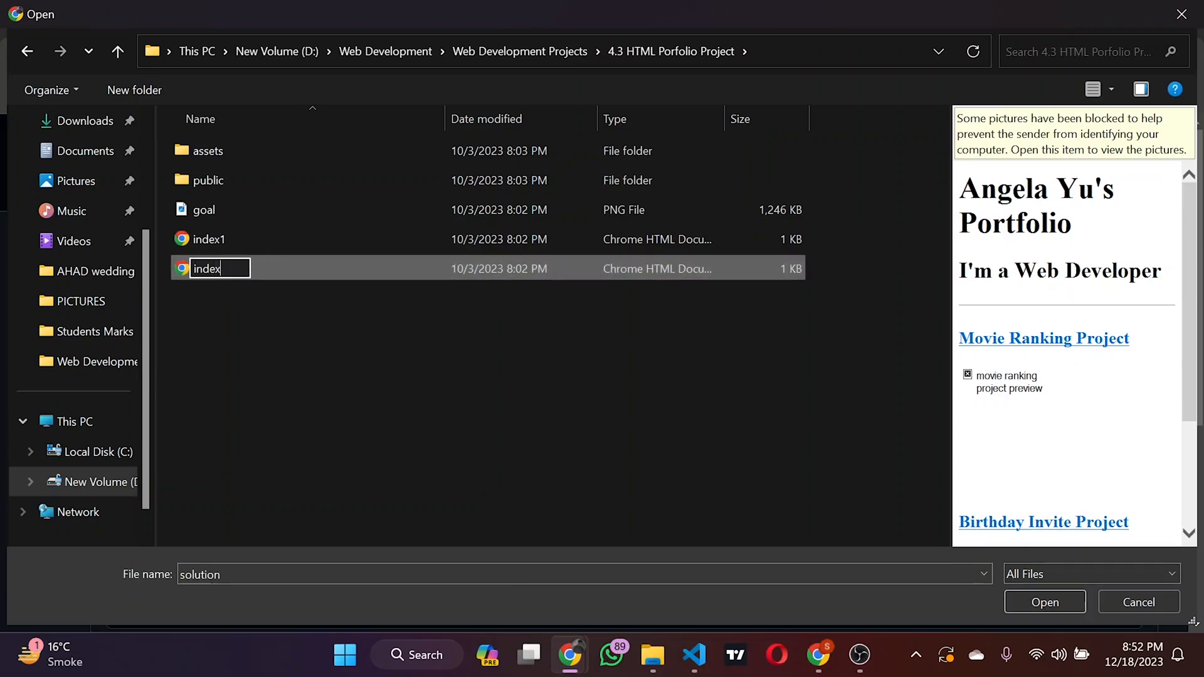
pyautogui.press('Return')
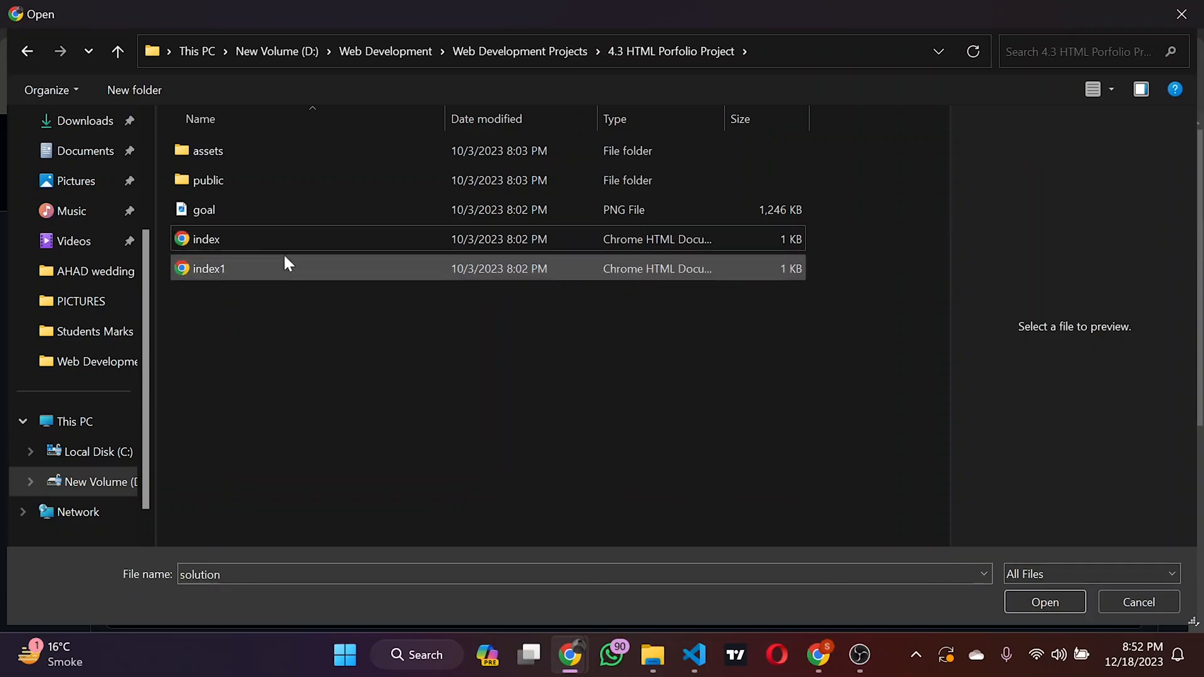
# Step: Try to choose the assets folder, public folder and index file together in the file picker for upload
pyautogui.click(302, 150)
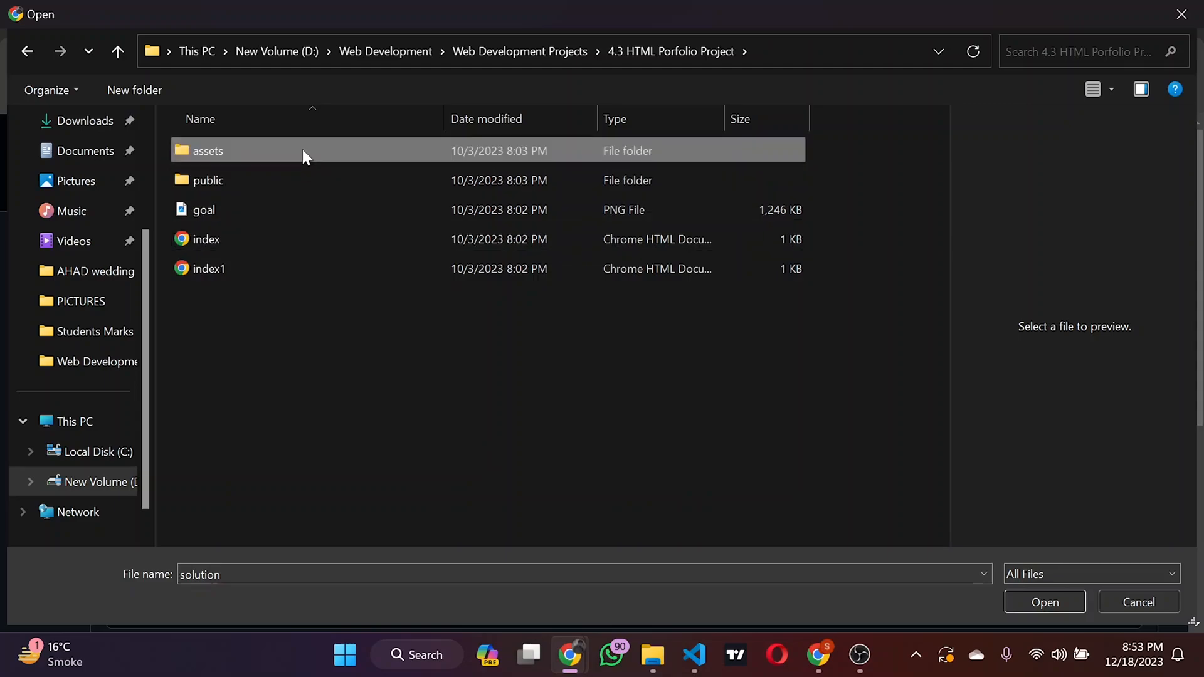
pyautogui.keyDown('ctrl'); pyautogui.click(298, 167); pyautogui.keyUp('ctrl')
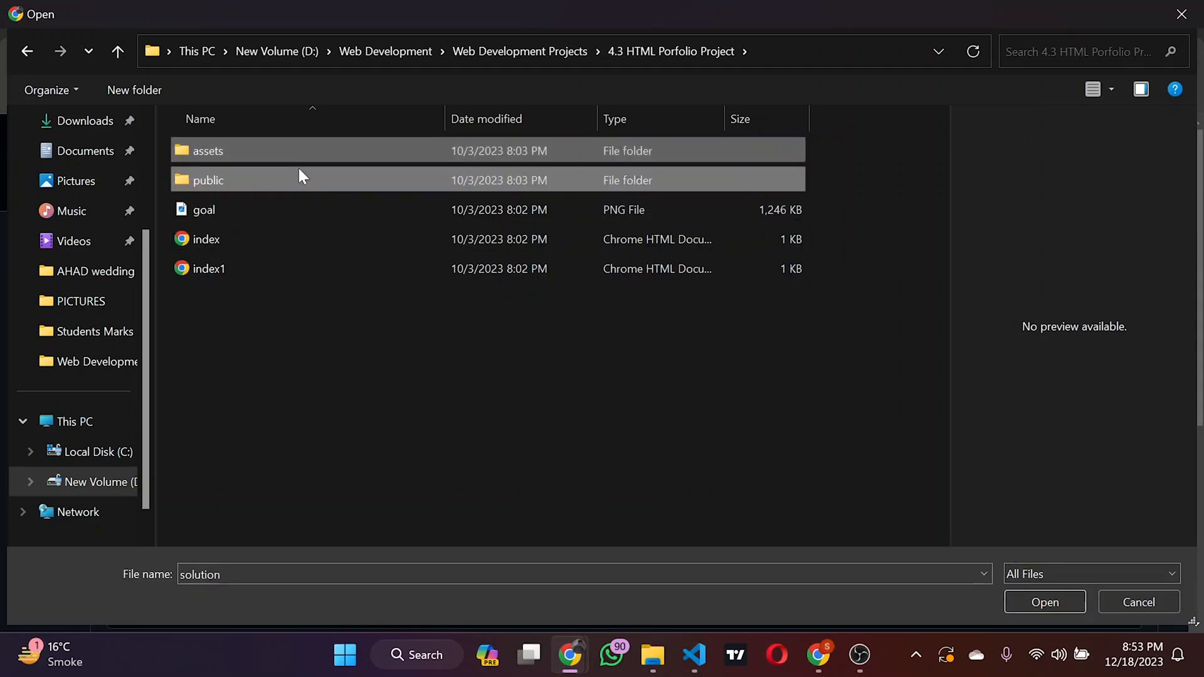
pyautogui.keyDown('ctrl'); pyautogui.click(288, 240); pyautogui.keyUp('ctrl')
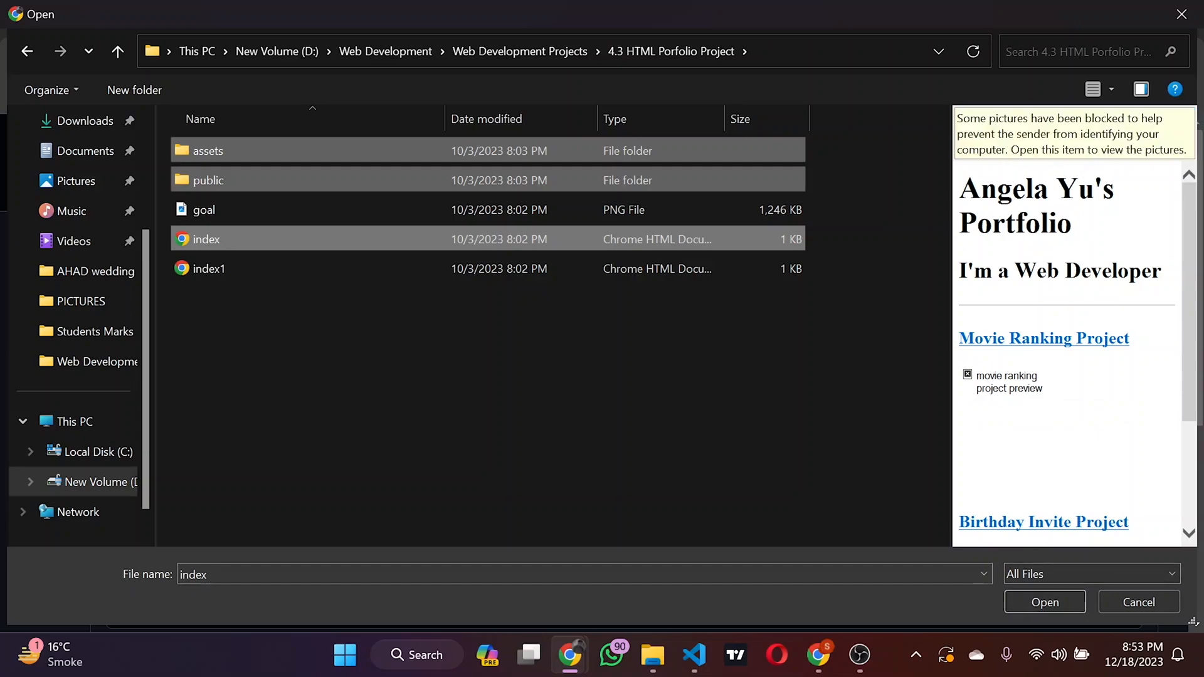
pyautogui.click(1037, 595)
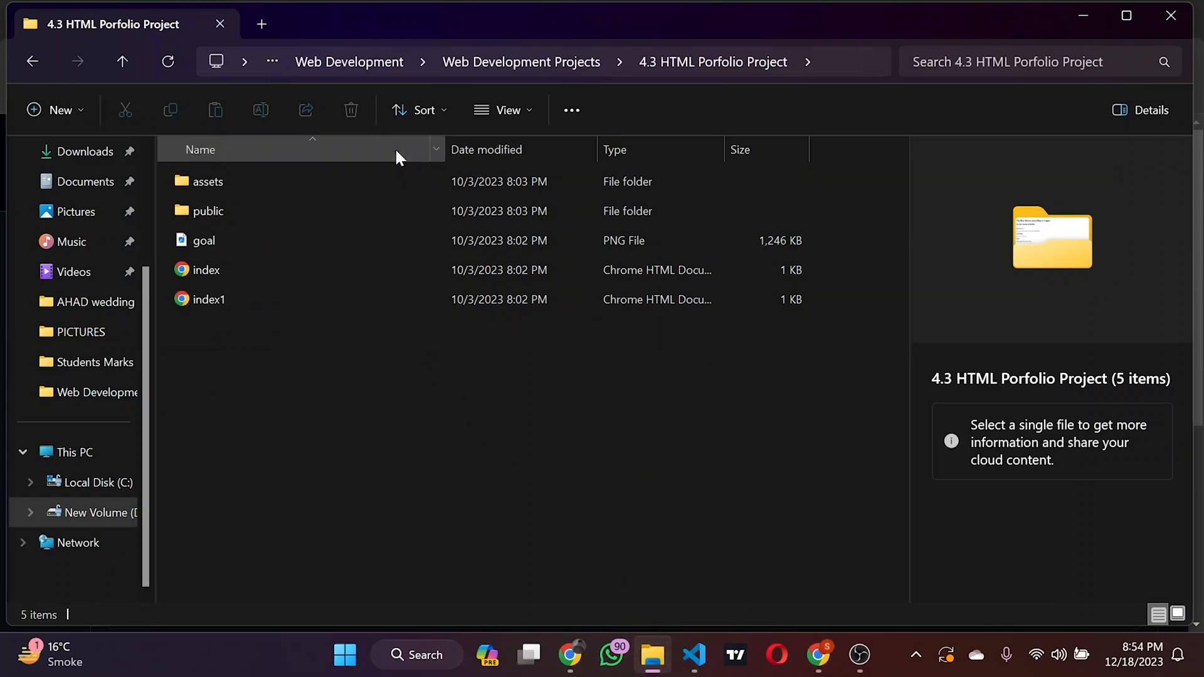
# Step: Select the assets folder, public folder and index file in File Explorer and add them to the repository's upload page
pyautogui.click(403, 187)
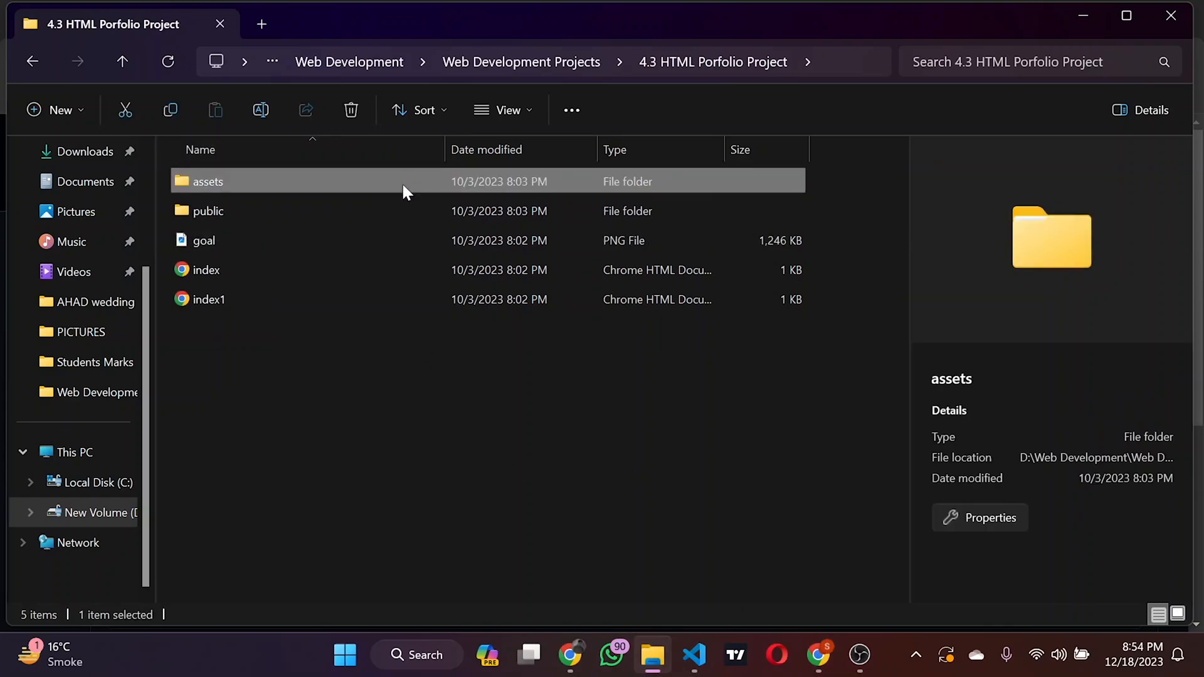
pyautogui.keyDown('ctrl'); pyautogui.click(380, 215); pyautogui.keyUp('ctrl')
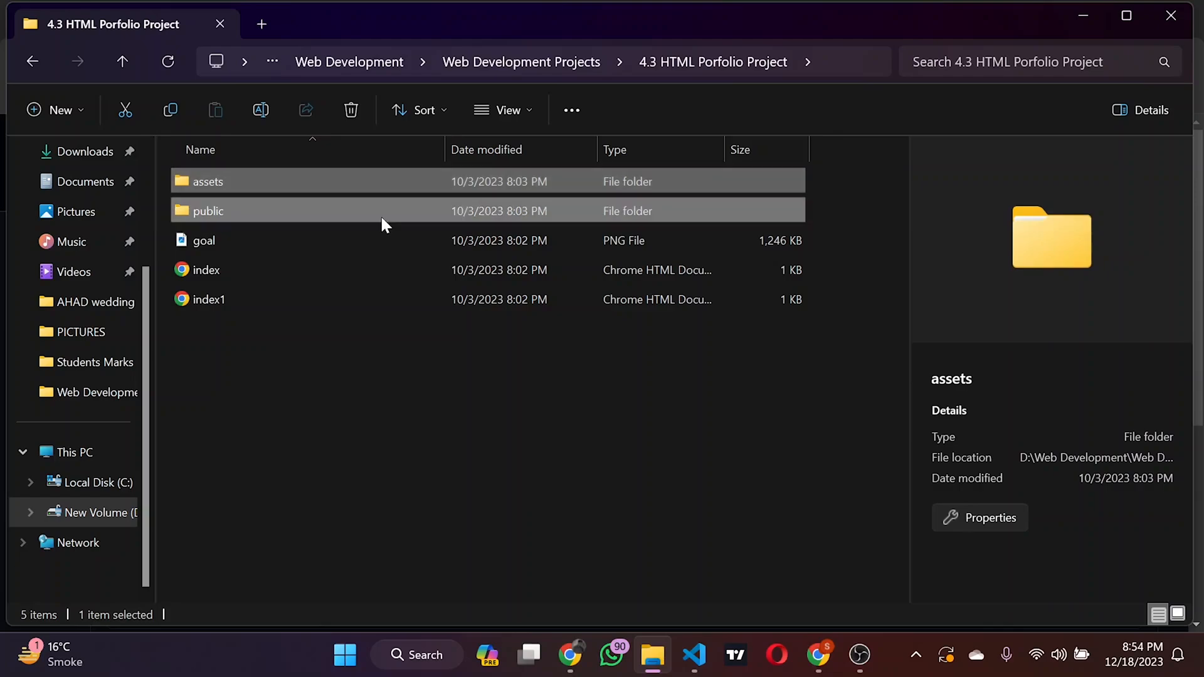
pyautogui.keyDown('ctrl'); pyautogui.click(375, 263); pyautogui.keyUp('ctrl')
pyautogui.moveTo(565, 275); pyautogui.dragTo(584, 209)
# Step: Examine the list of files being uploaded to the Html-Portfolio repository
pyautogui.scroll(3, 613, 334)
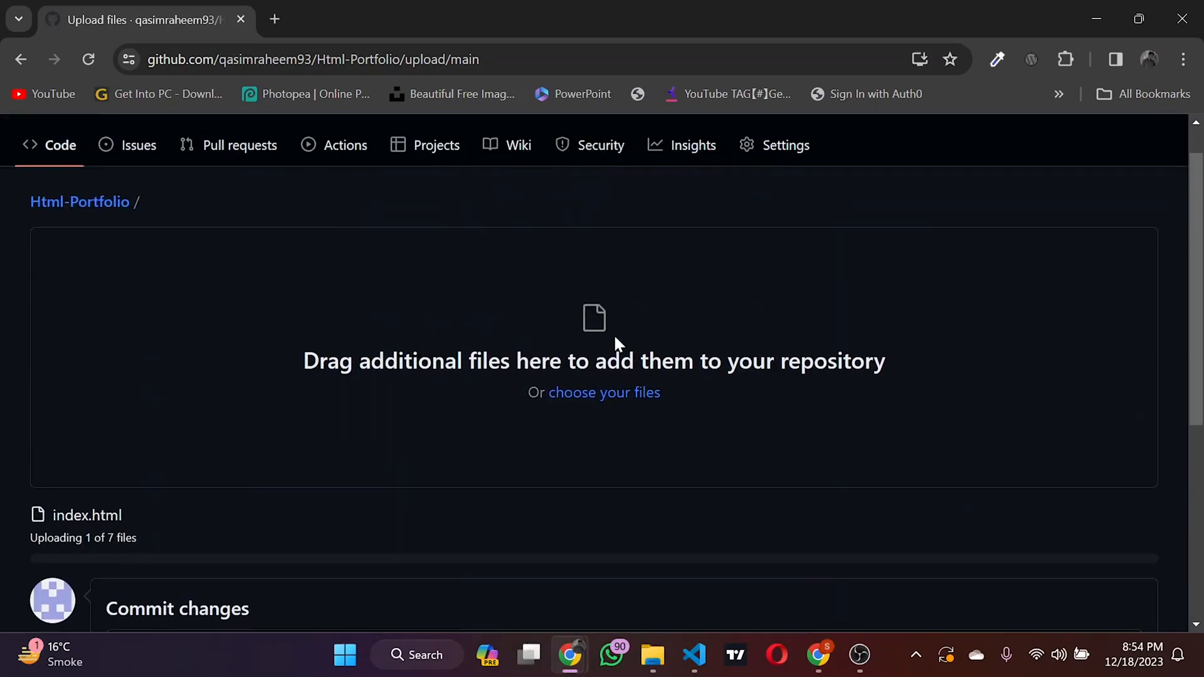
pyautogui.scroll(-1, 615, 338)
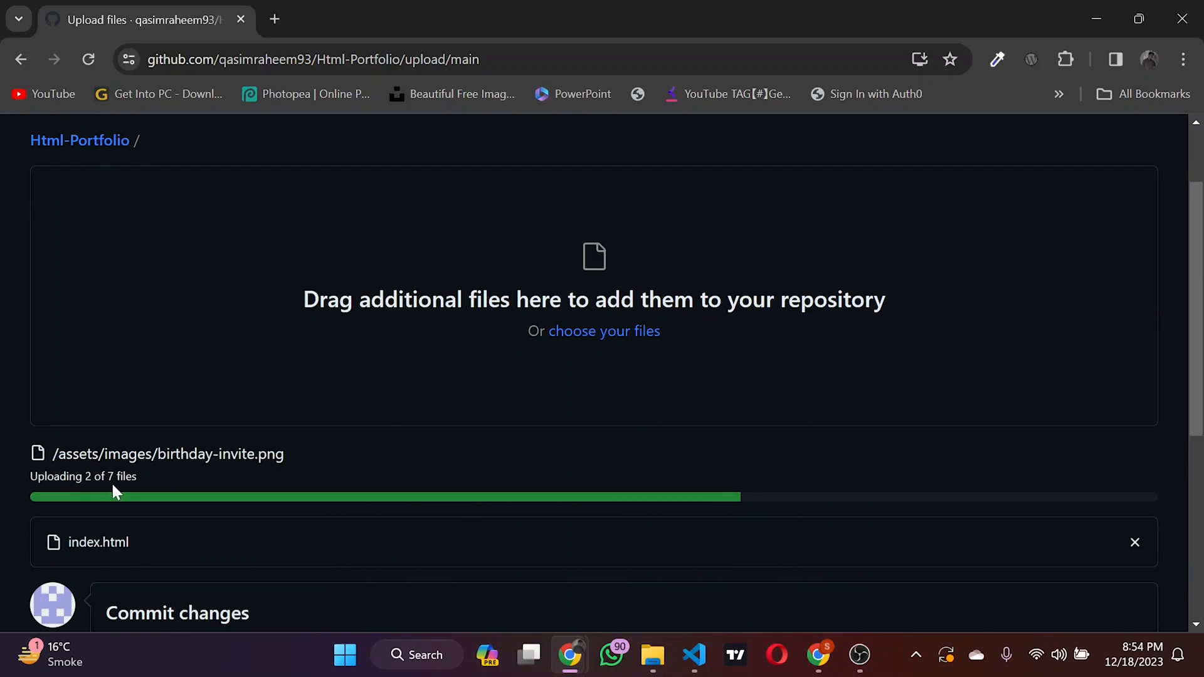
pyautogui.scroll(-2, 195, 473)
pyautogui.scroll(1, 195, 473)
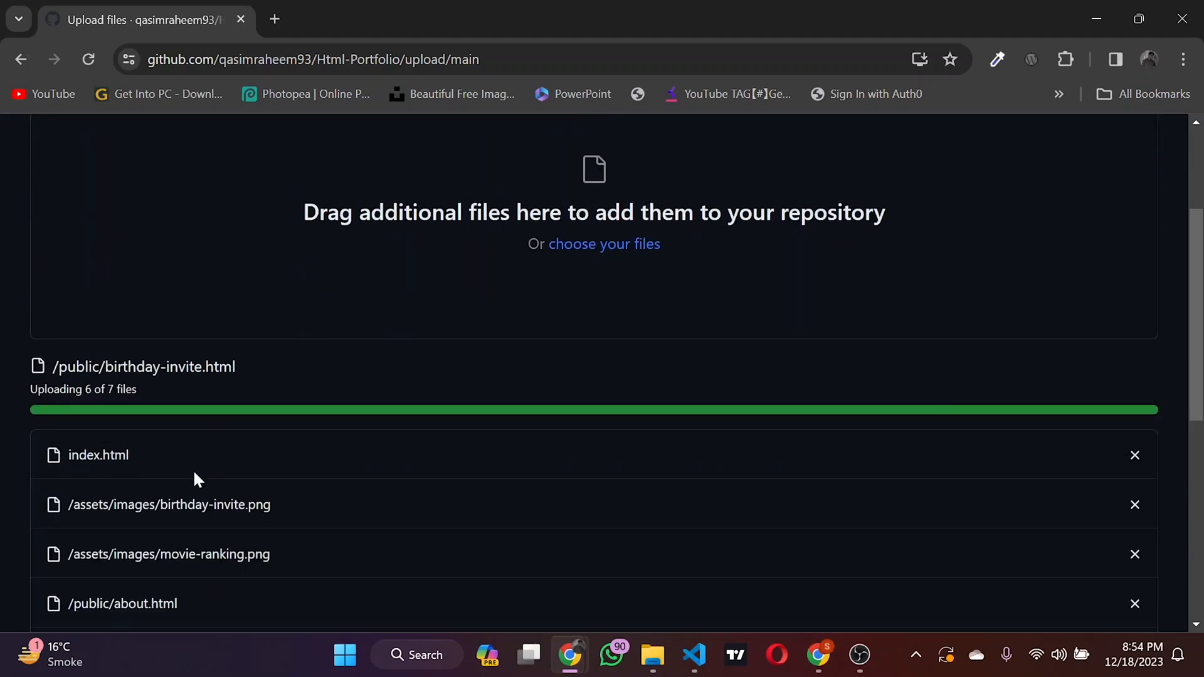
pyautogui.scroll(-1, 193, 480)
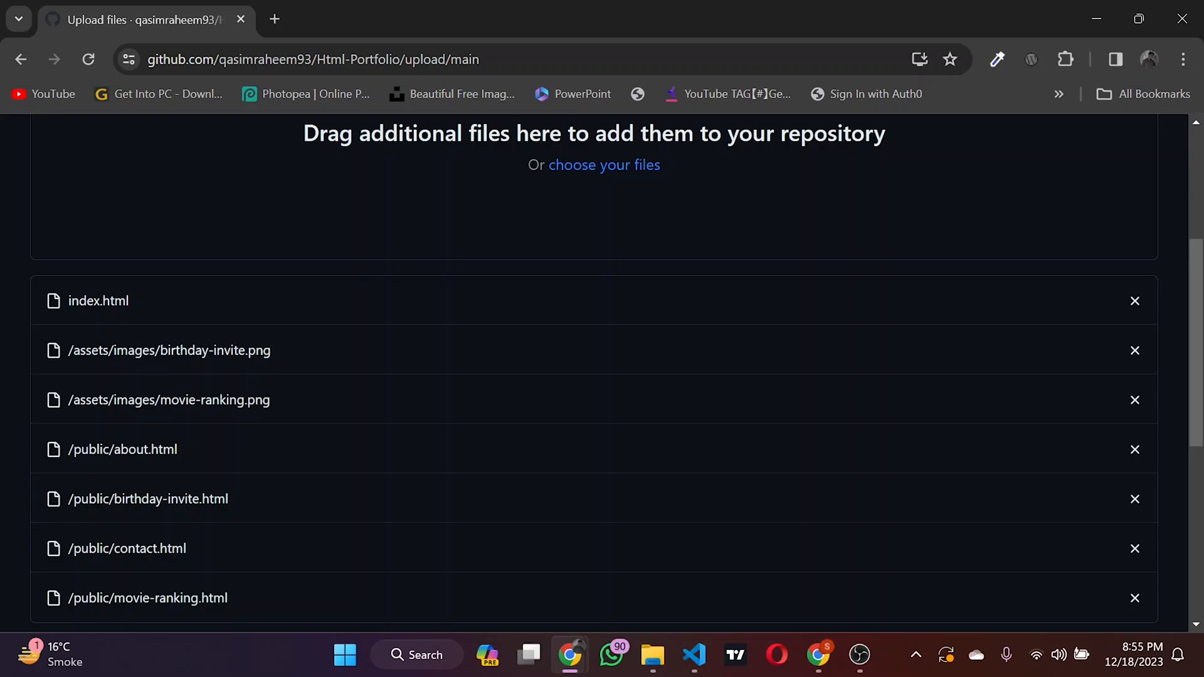
pyautogui.scroll(-1, 263, 396)
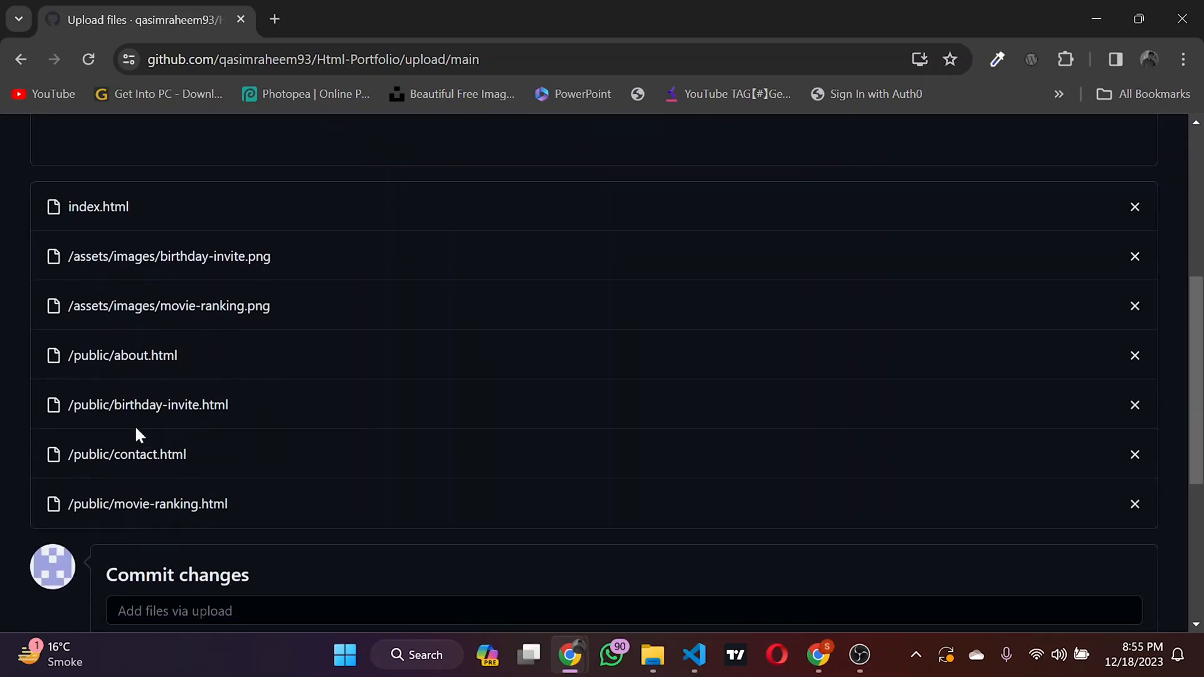
pyautogui.scroll(4, 236, 425)
pyautogui.scroll(-2, 236, 424)
pyautogui.scroll(2, 237, 429)
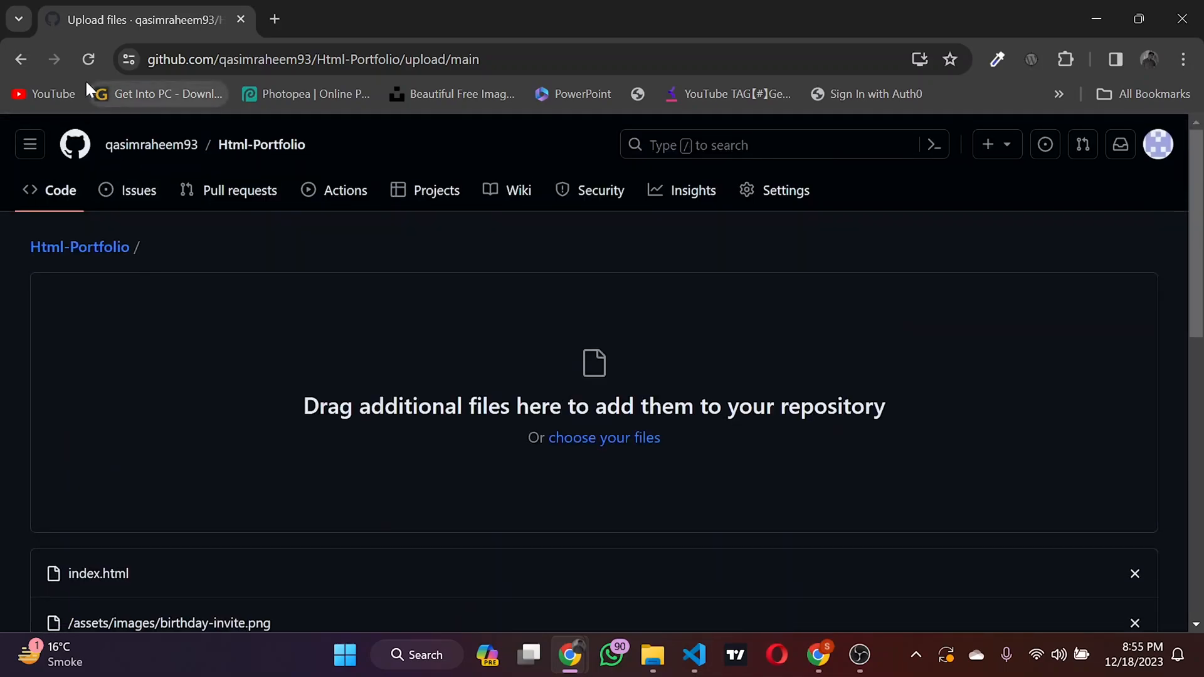
# Step: Discard the pending upload by reloading the page, and add the assets folder, public folder and index file to the upload page again
pyautogui.click(89, 58)
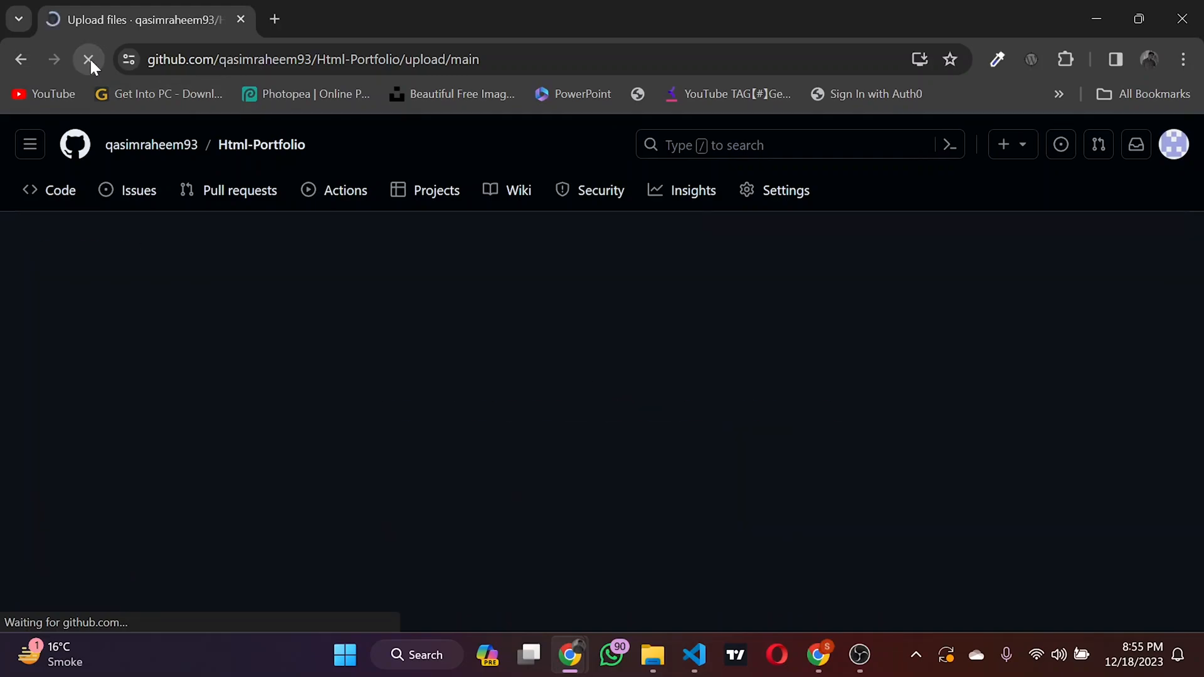
pyautogui.click(17, 60)
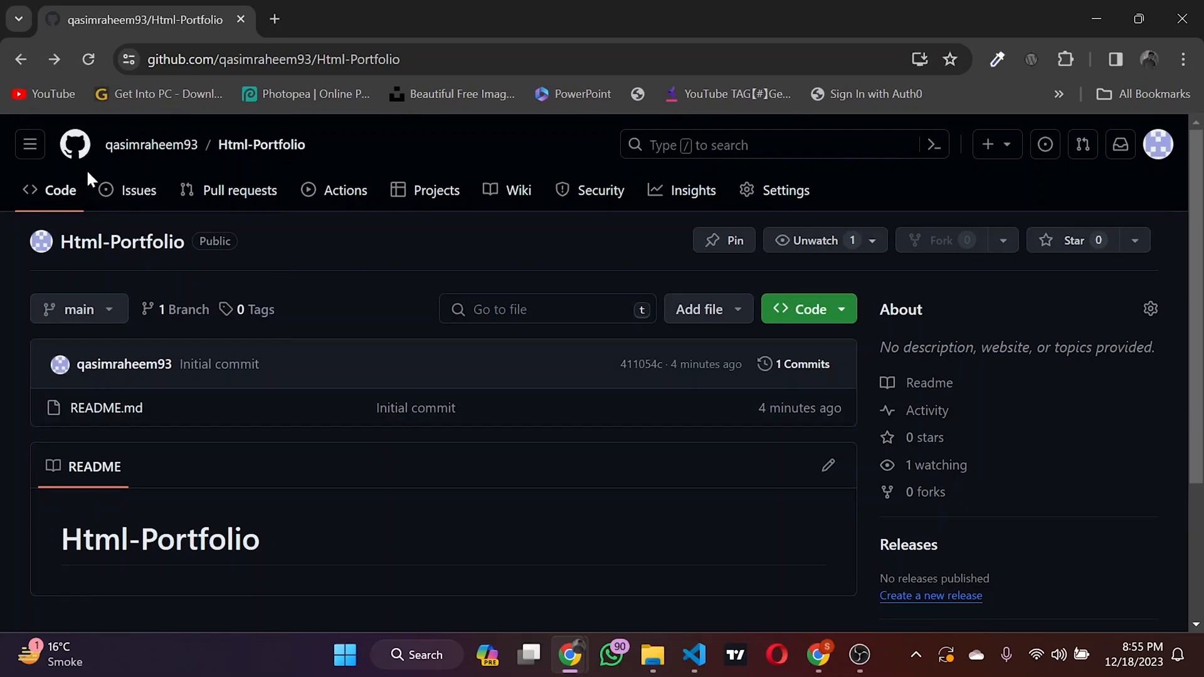
pyautogui.click(89, 59)
pyautogui.hotkey('alt', 'Tab')
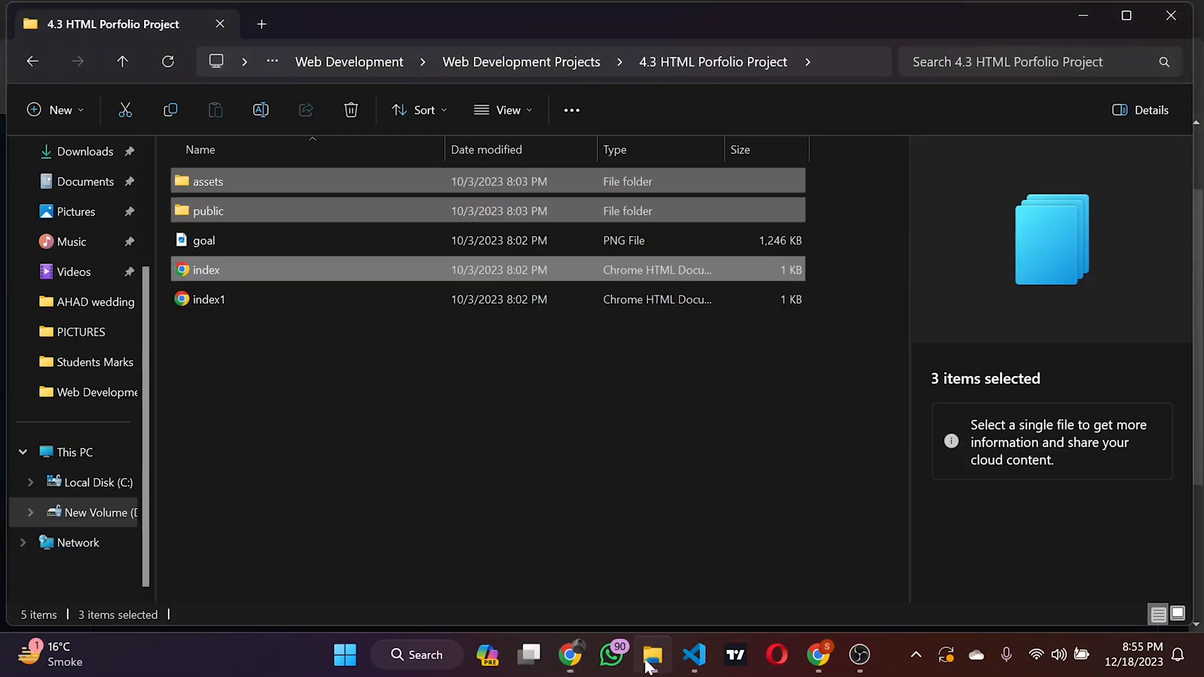
pyautogui.moveTo(479, 178); pyautogui.dragTo(568, 637)
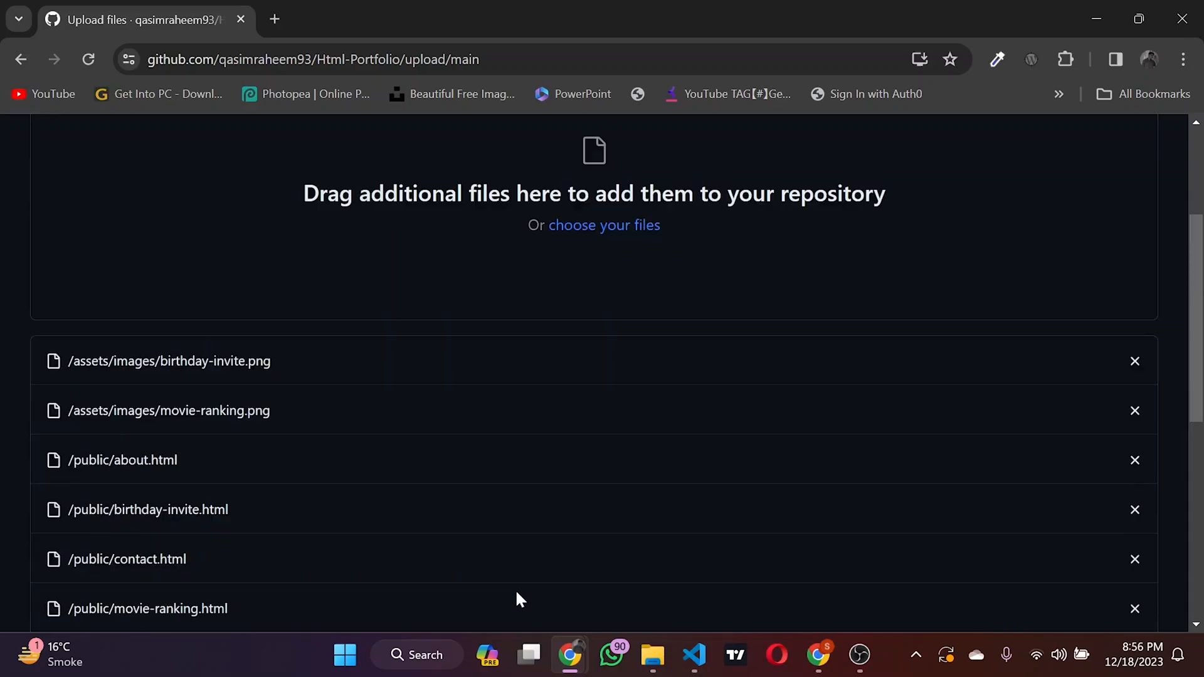
# Step: Review the uploaded files and commit them directly to the main branch
pyautogui.scroll(-3, 488, 434)
pyautogui.scroll(5, 489, 434)
pyautogui.scroll(-5, 488, 434)
pyautogui.scroll(-5, 488, 439)
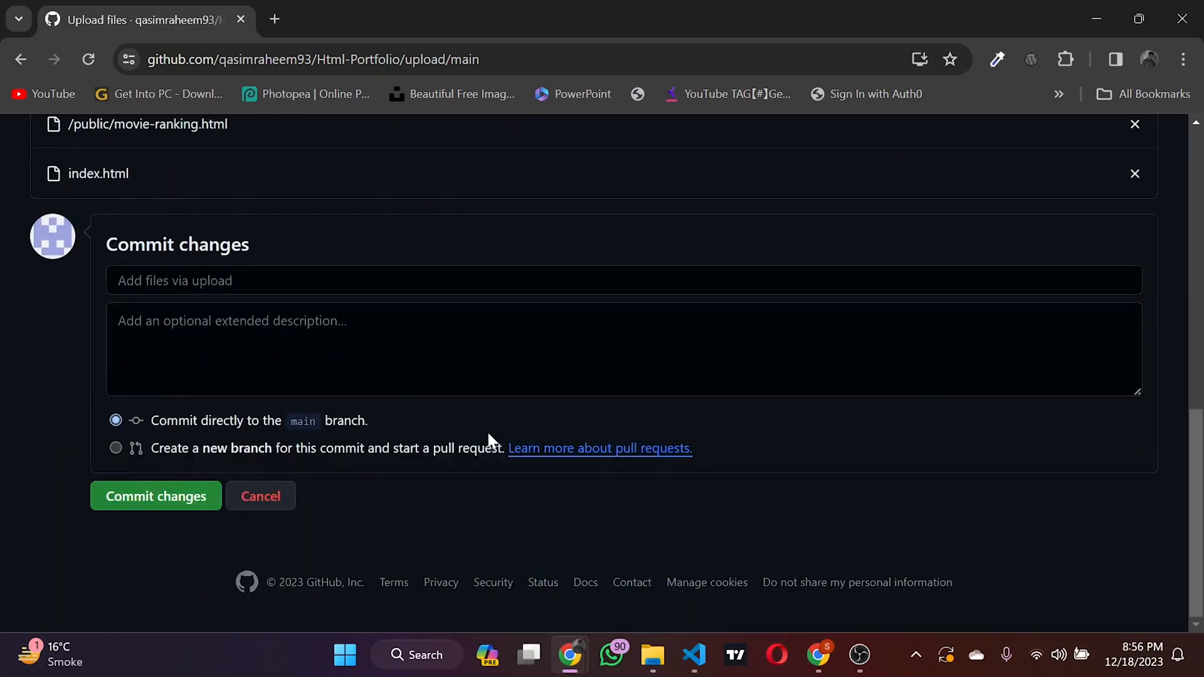
pyautogui.click(176, 503)
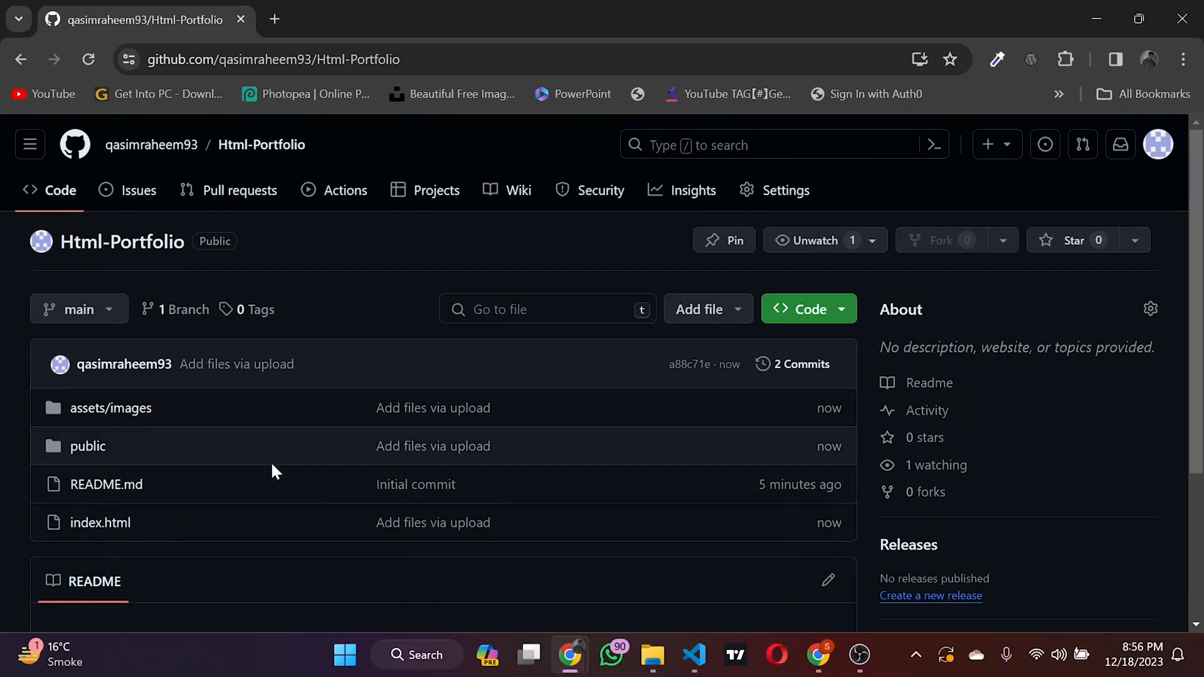
# Step: Open index.html in the repository, examine its code, and return to the repository's file list
pyautogui.scroll(-1, 271, 470)
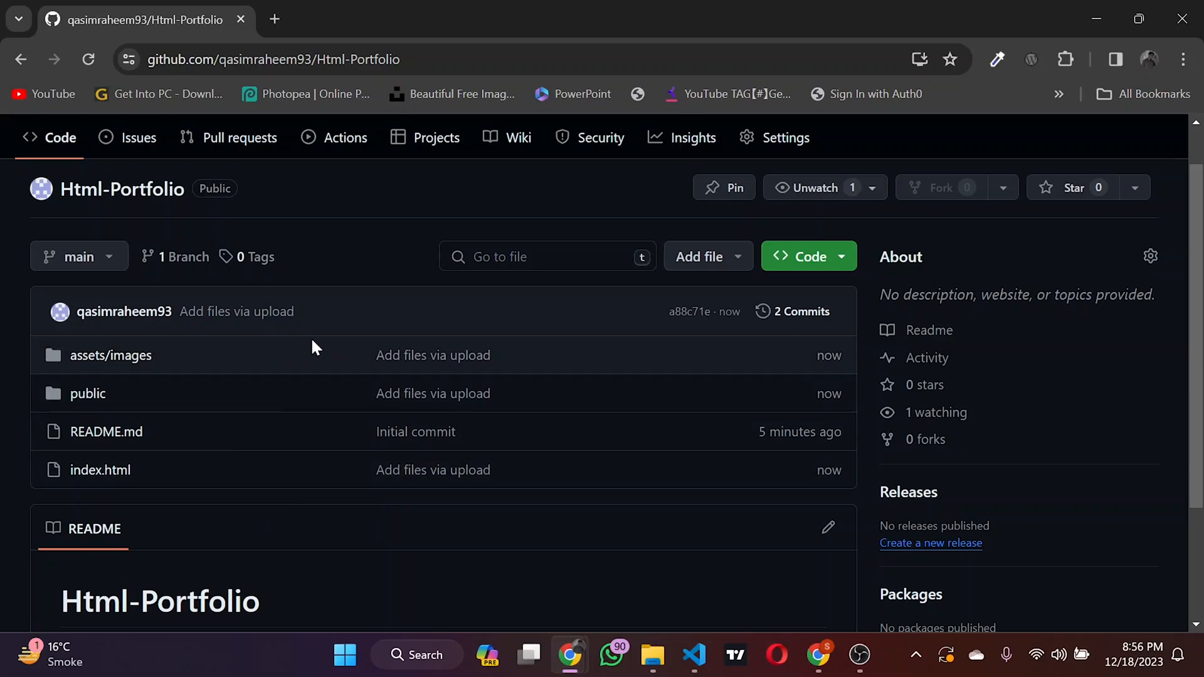
pyautogui.click(104, 469)
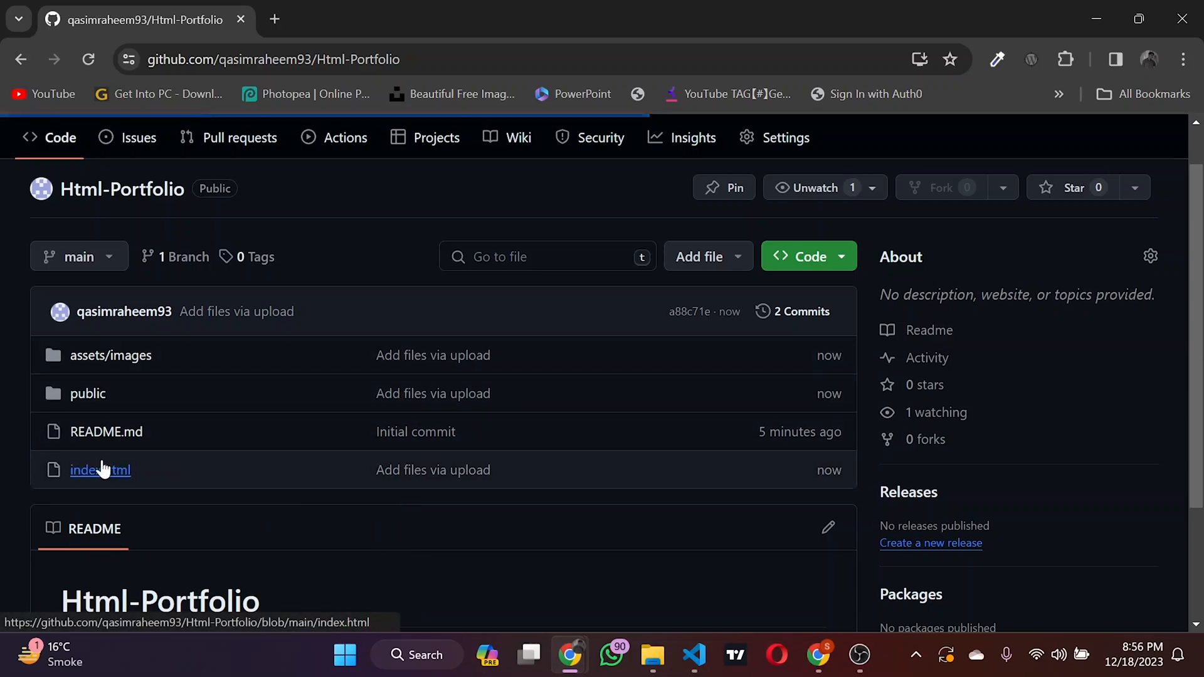
pyautogui.scroll(-3, 746, 376)
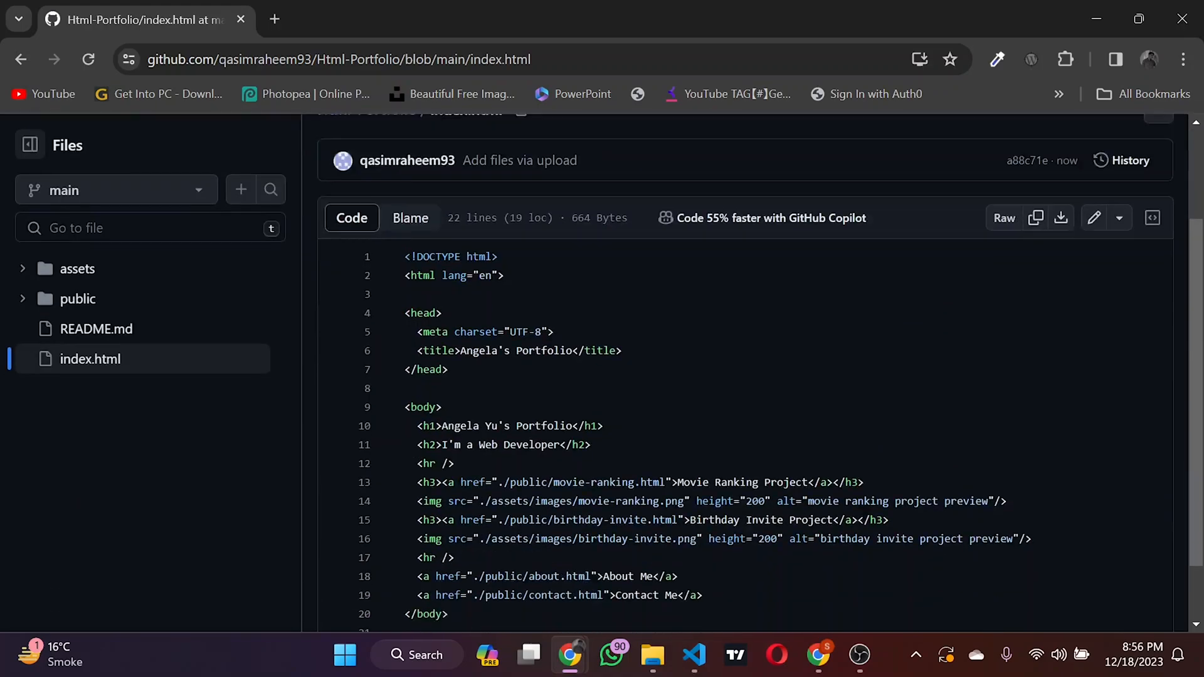
pyautogui.scroll(3, 745, 376)
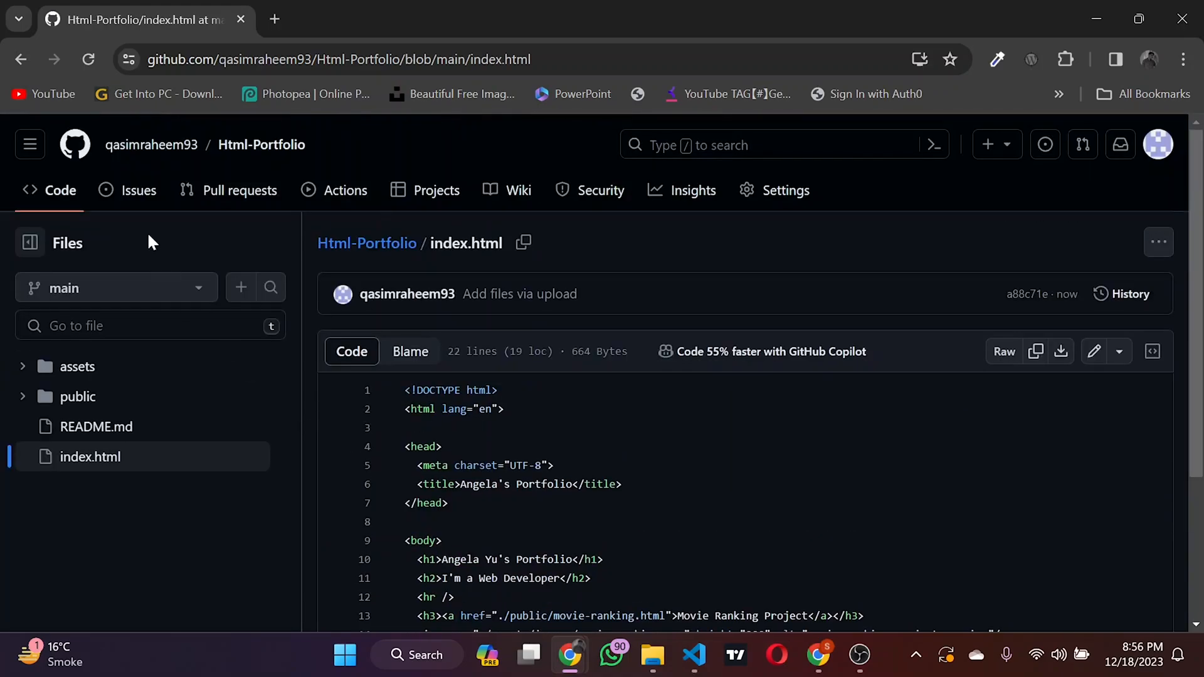
pyautogui.click(21, 60)
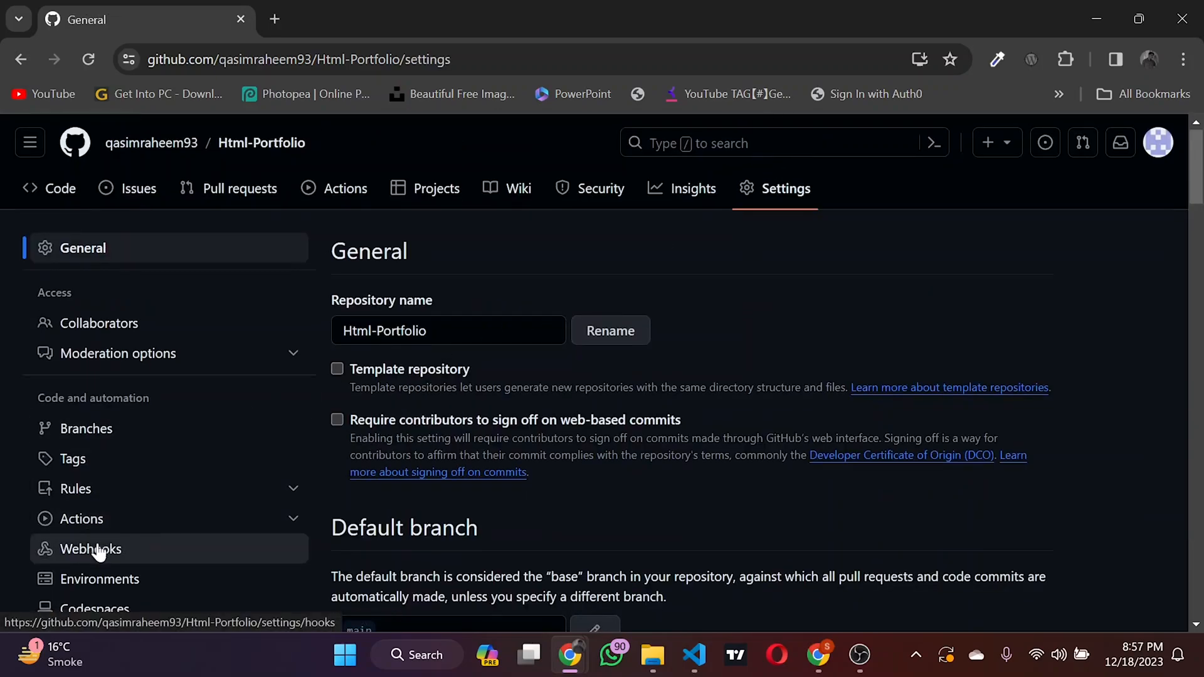
# Step: Open the Pages section of the repository settings and go to its Build and deployment options
pyautogui.scroll(-2, 97, 549)
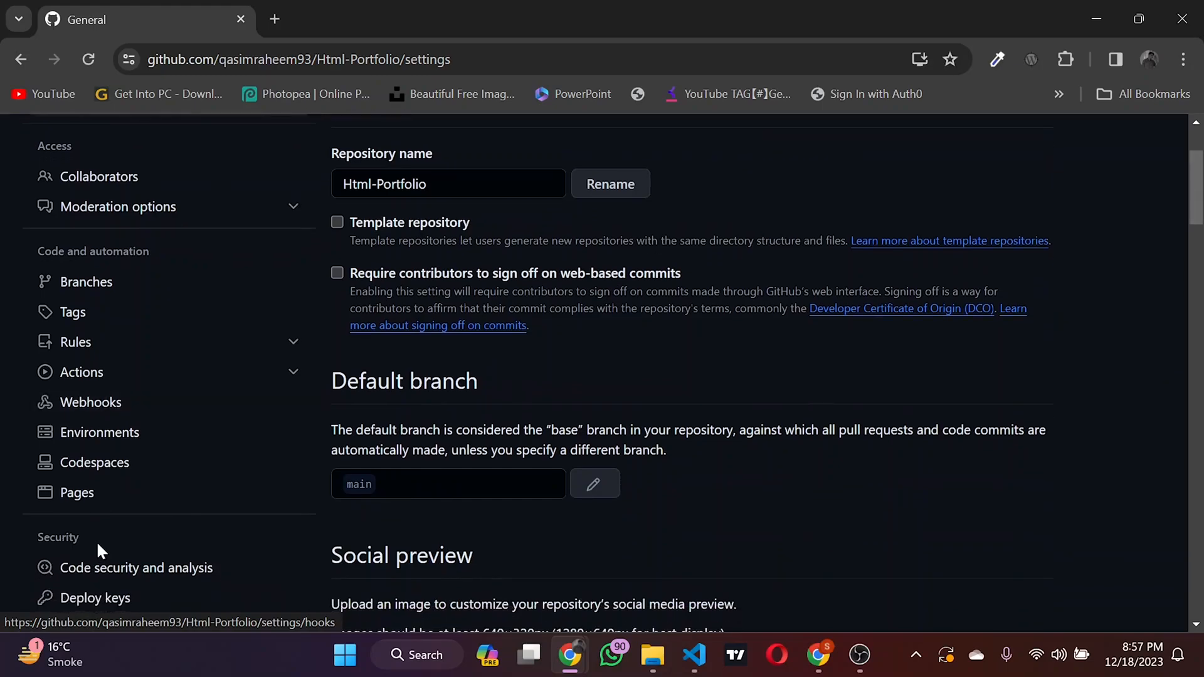
pyautogui.click(82, 497)
pyautogui.scroll(-1, 467, 414)
pyautogui.scroll(-2, 475, 426)
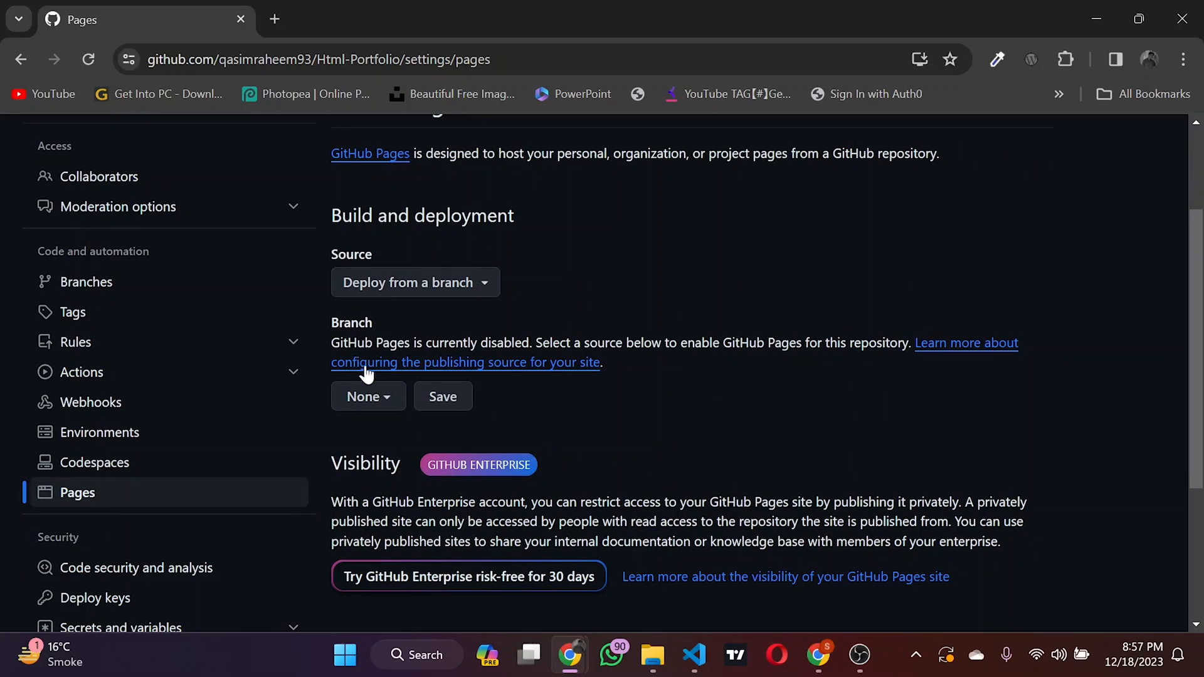
# Step: Set the GitHub Pages source to the main branch with the / (root) folder and save it
pyautogui.click(375, 397)
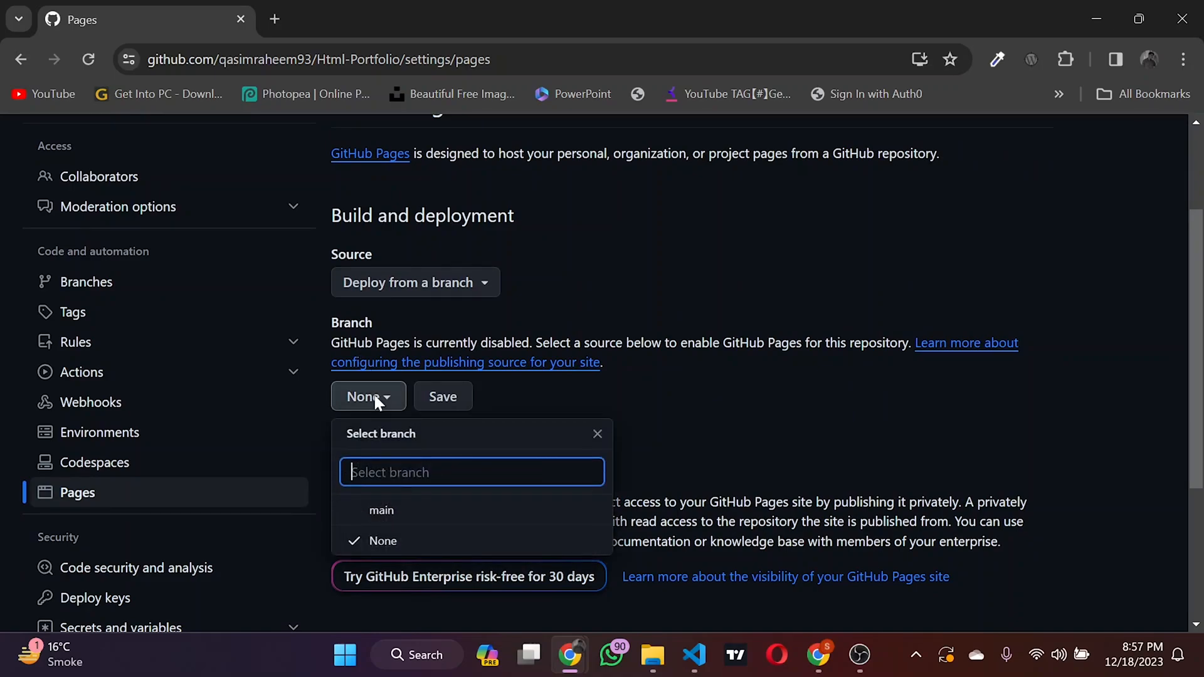
pyautogui.click(398, 511)
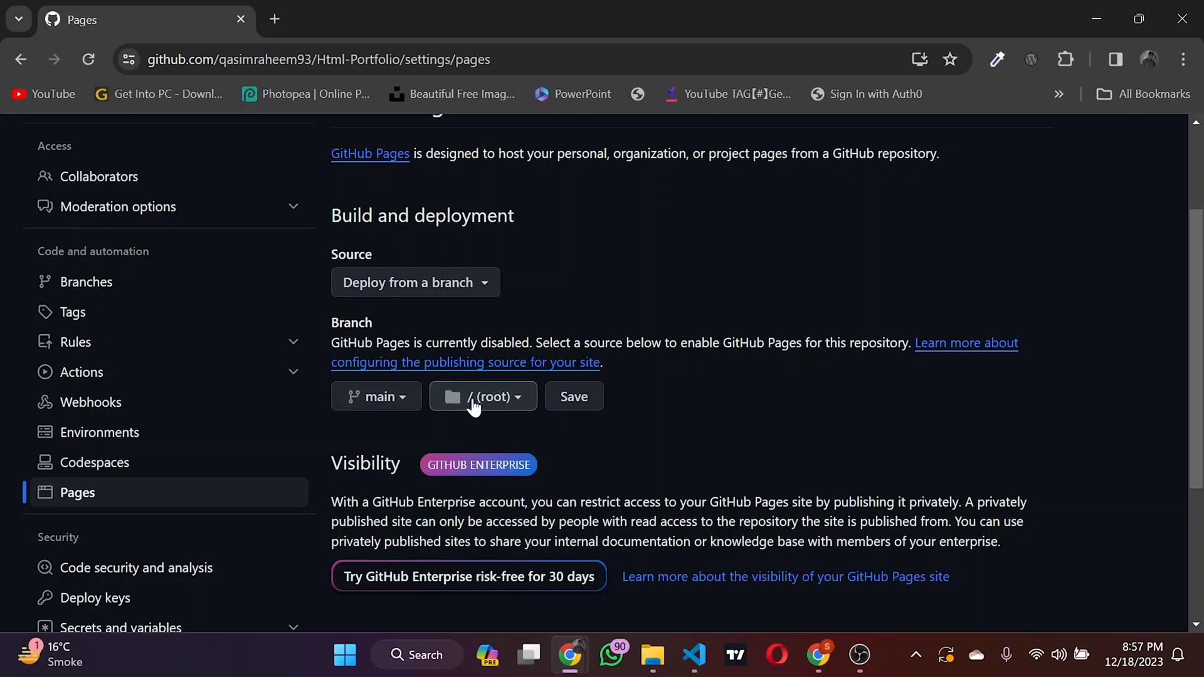
pyautogui.click(472, 401)
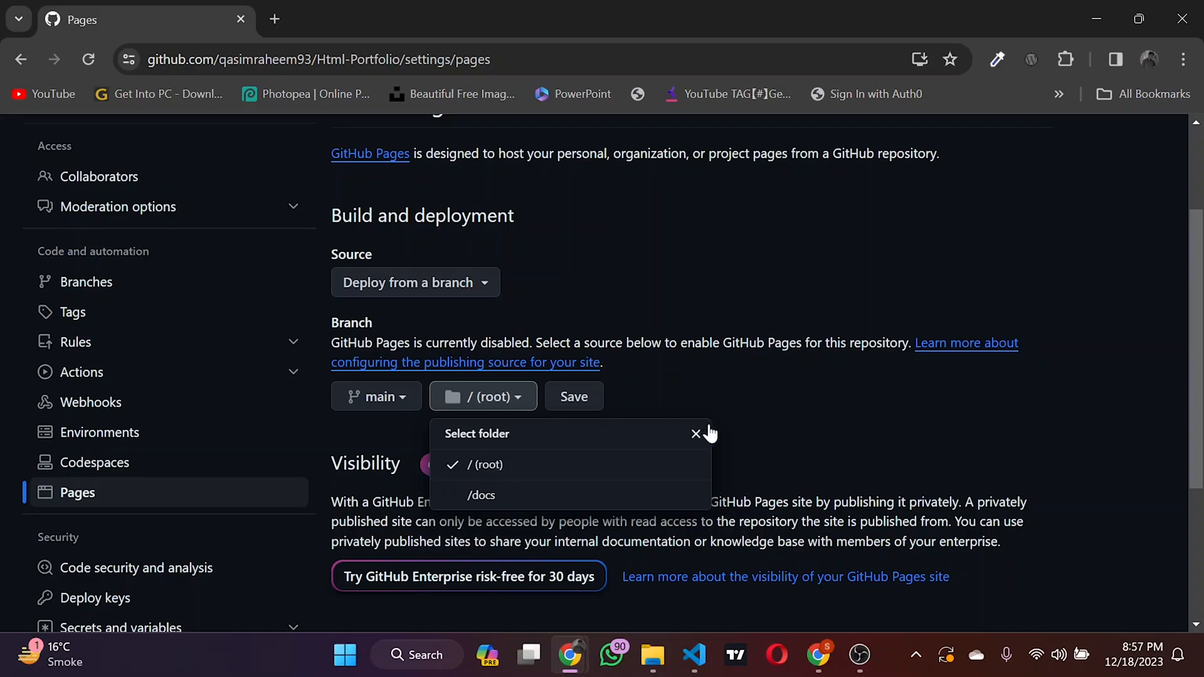
pyautogui.click(696, 433)
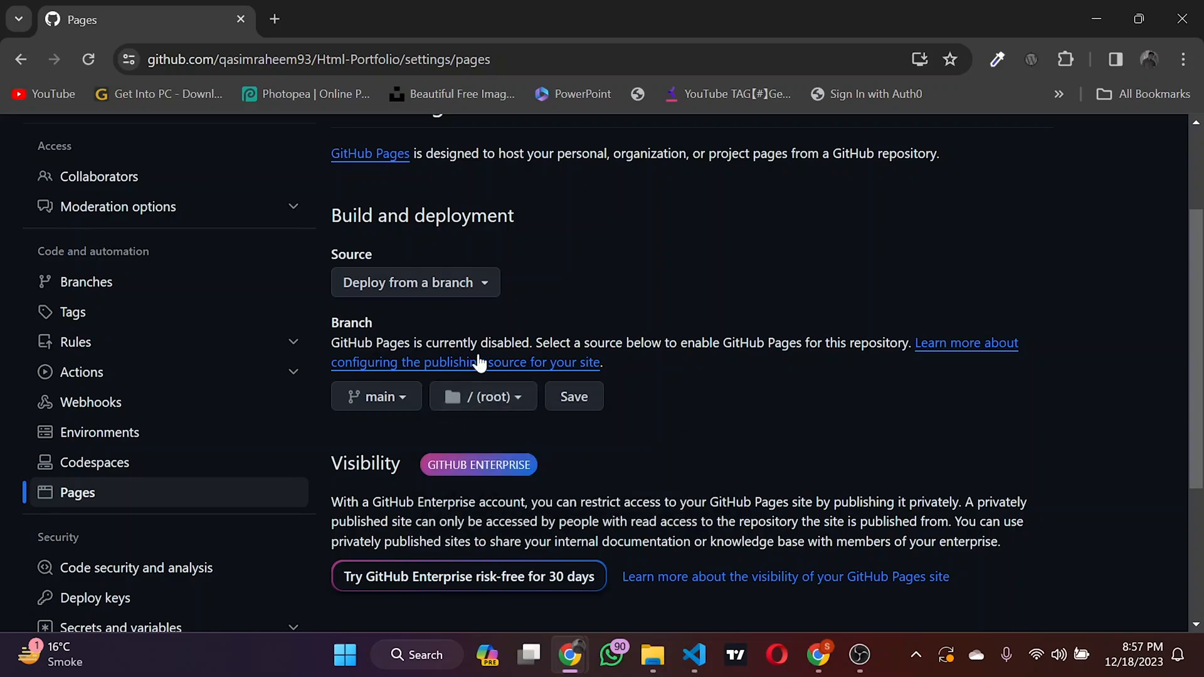
pyautogui.click(568, 401)
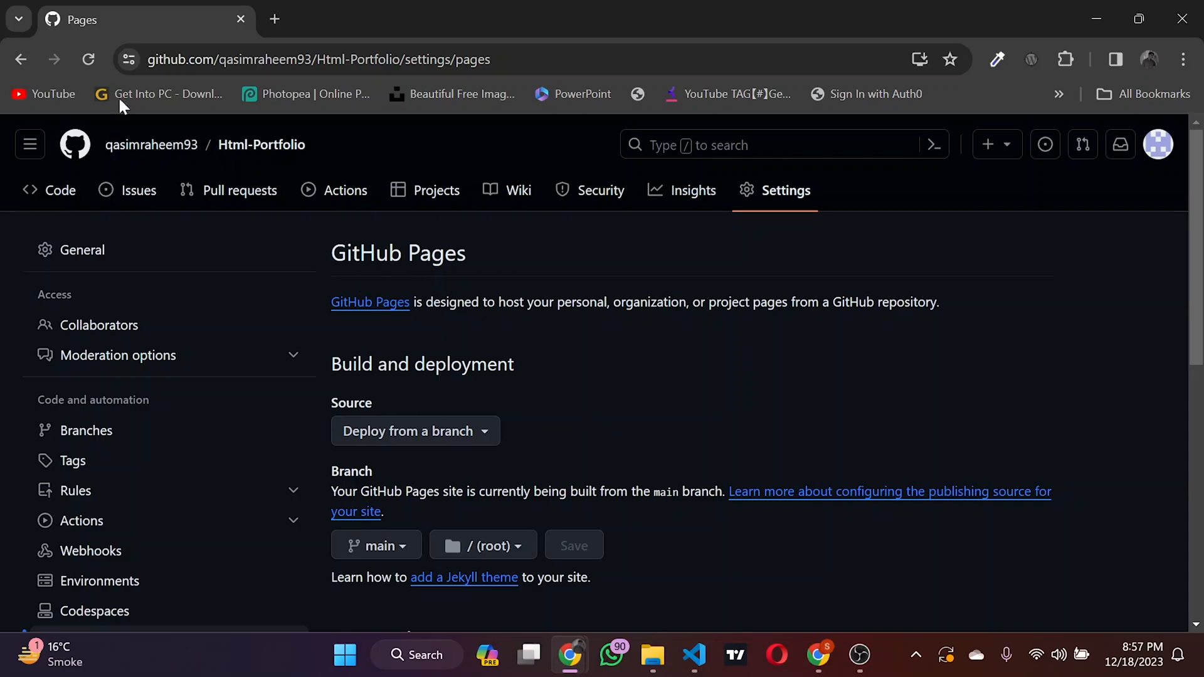
# Step: Reload the GitHub Pages settings to check the deployment status of the site
pyautogui.click(78, 55)
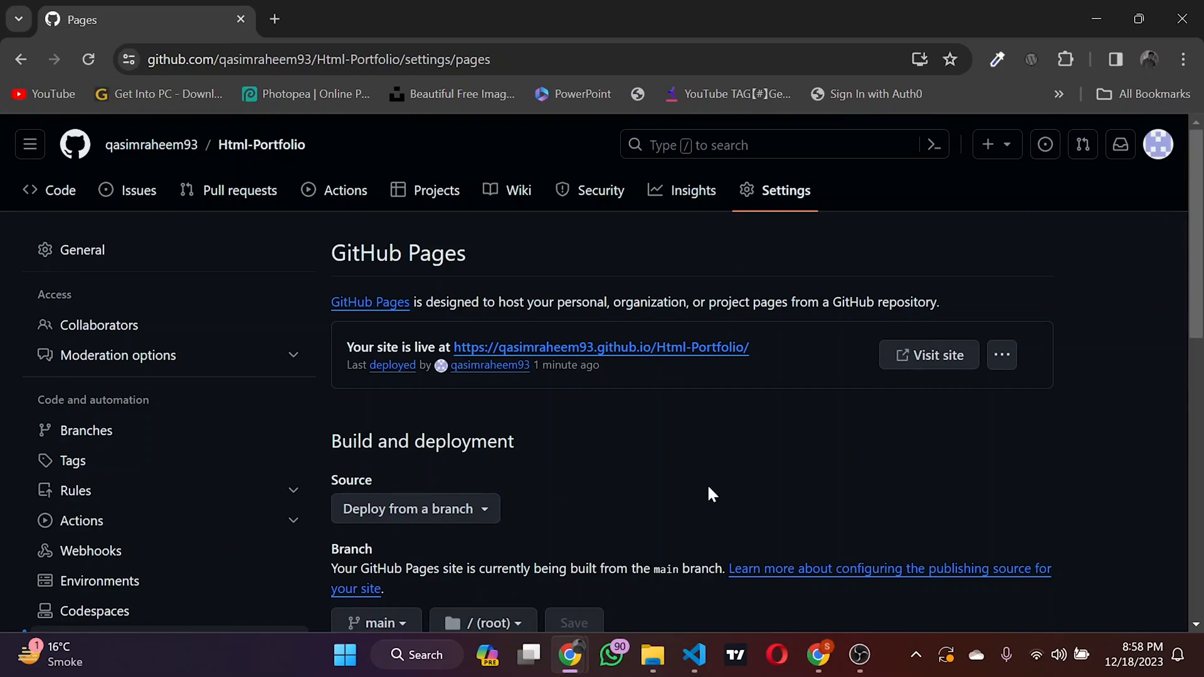
pyautogui.click(84, 64)
pyautogui.click(88, 59)
# Step: Open the live site's link in a new tab and look over the published portfolio page
pyautogui.rightClick(513, 352)
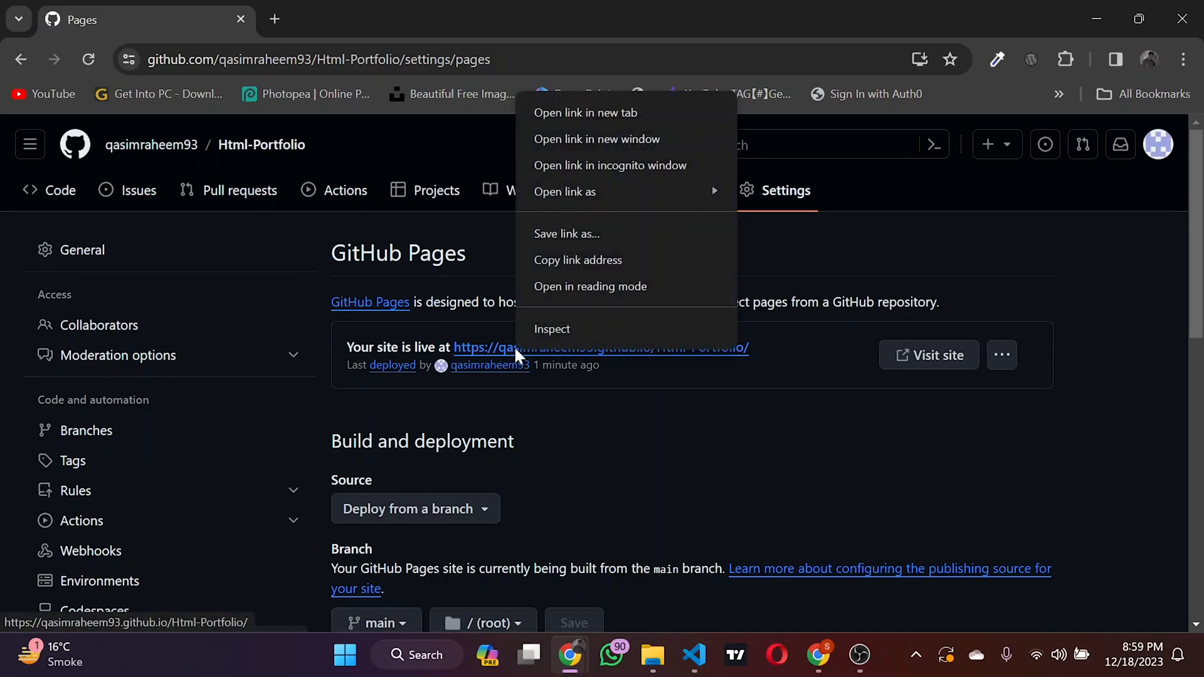
pyautogui.click(589, 114)
pyautogui.click(297, 8)
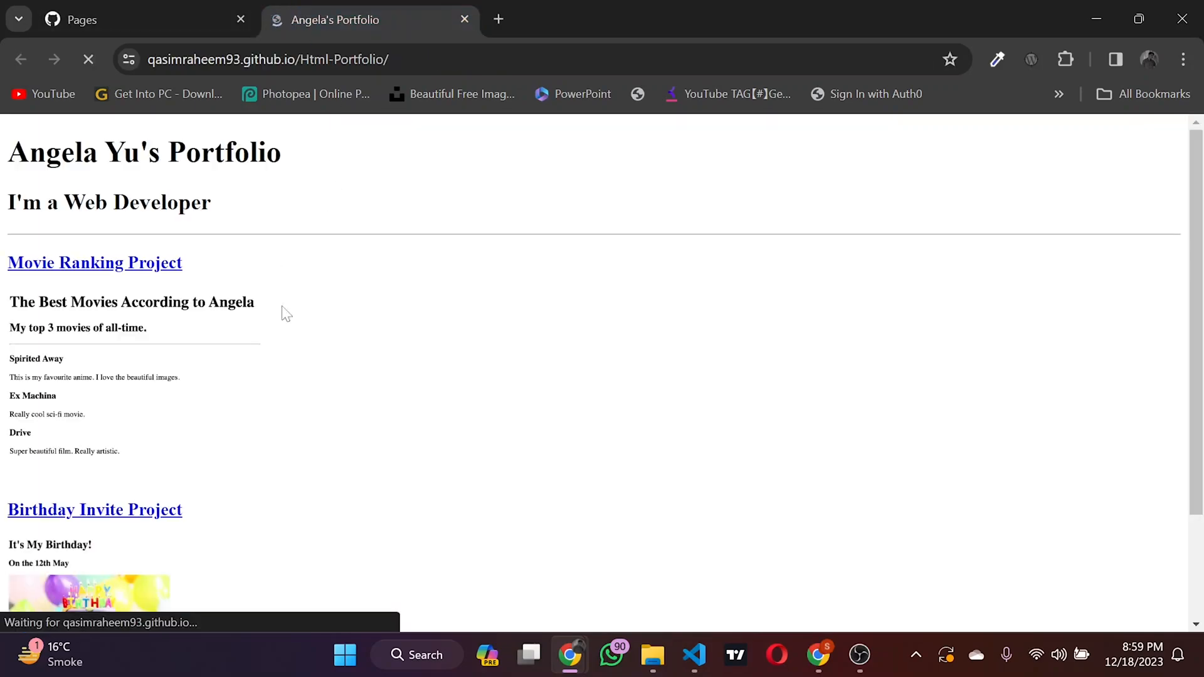
pyautogui.scroll(-3, 274, 492)
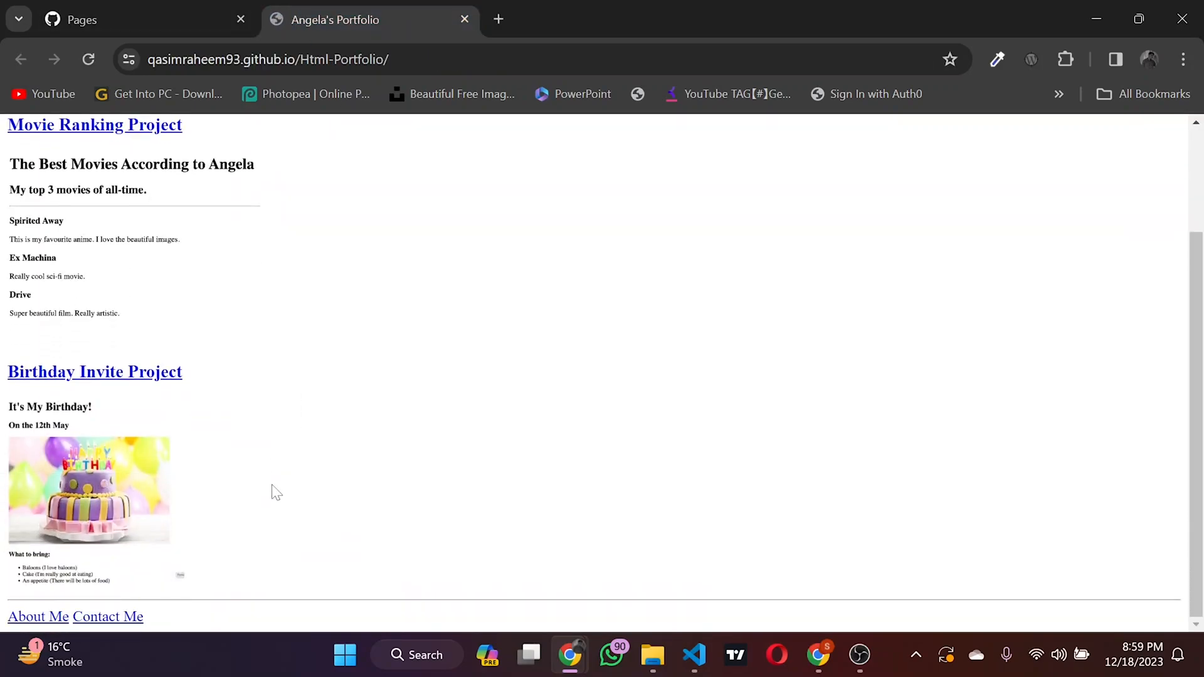
pyautogui.scroll(3, 274, 492)
pyautogui.scroll(-3, 274, 492)
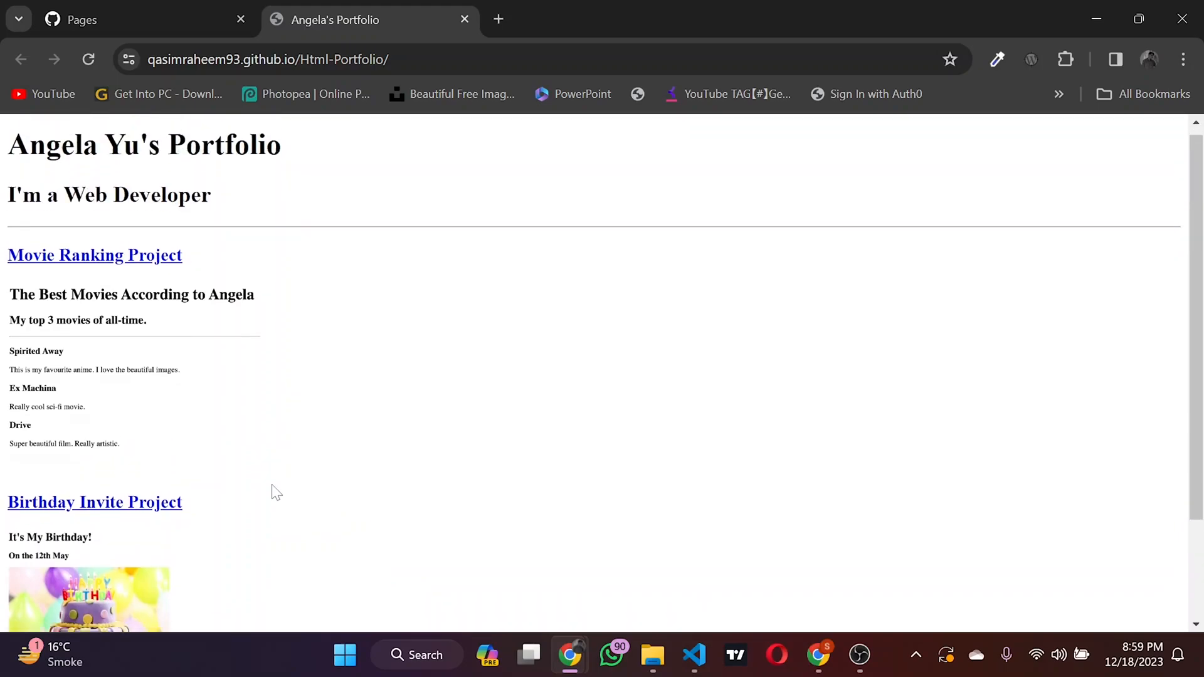
# Step: Open the live site again from the GitHub Pages settings and look over the portfolio home page
pyautogui.scroll(3, 274, 492)
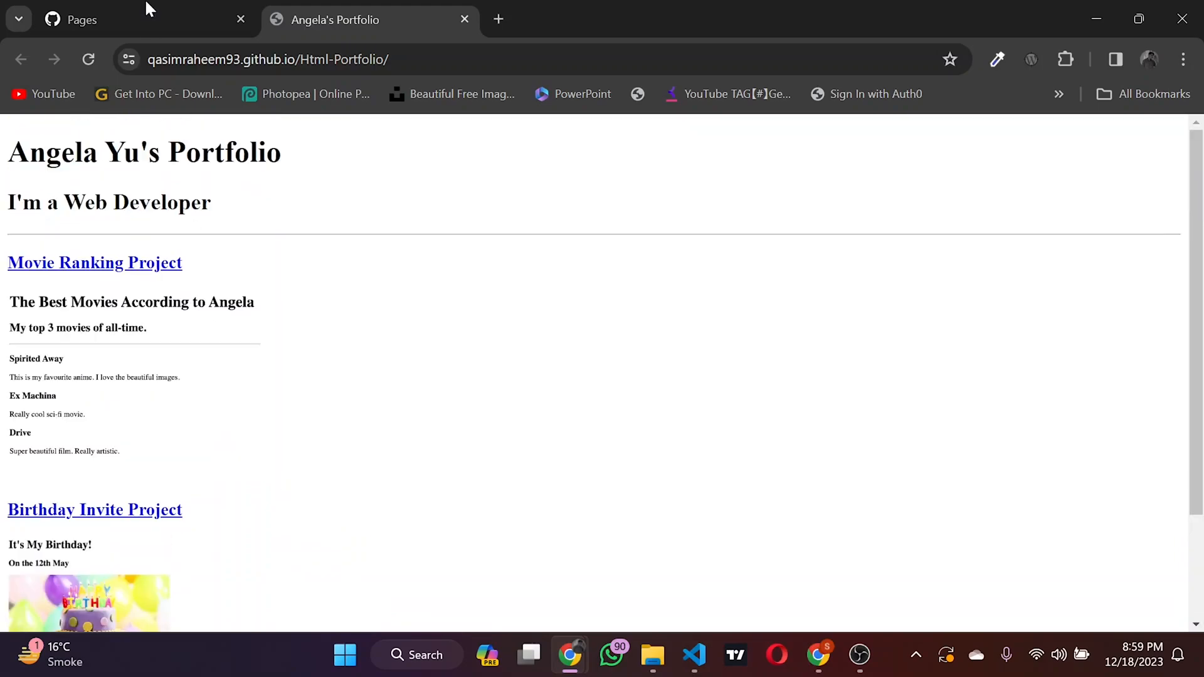
pyautogui.click(160, 9)
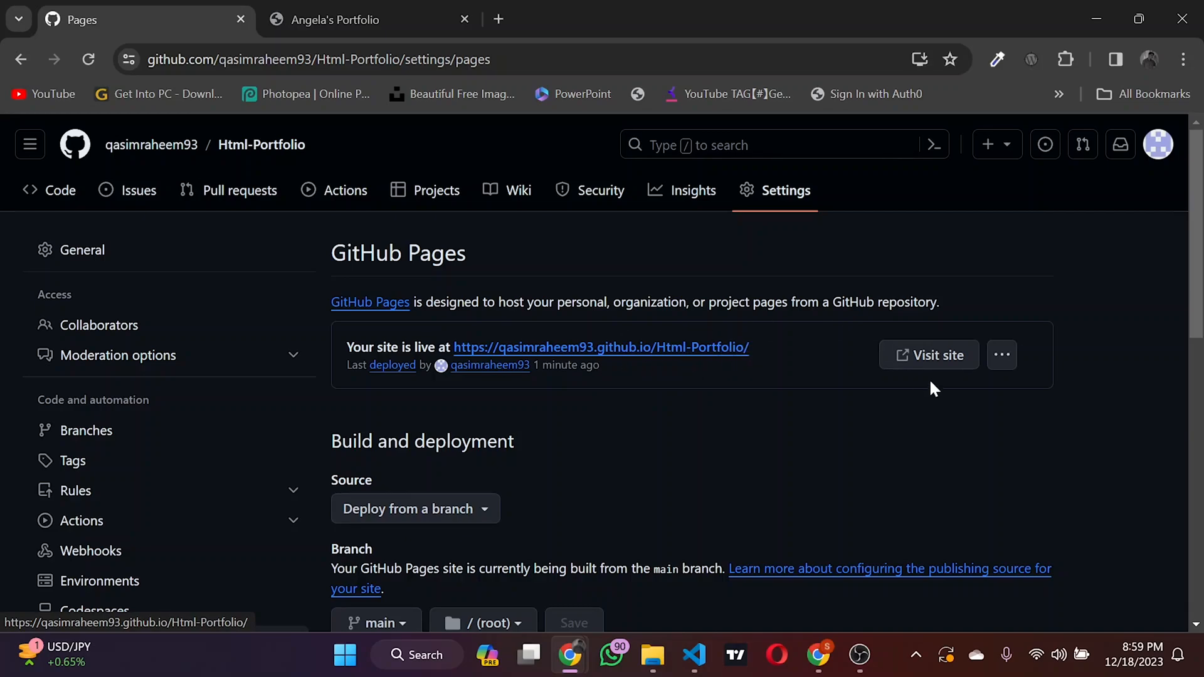
pyautogui.click(921, 356)
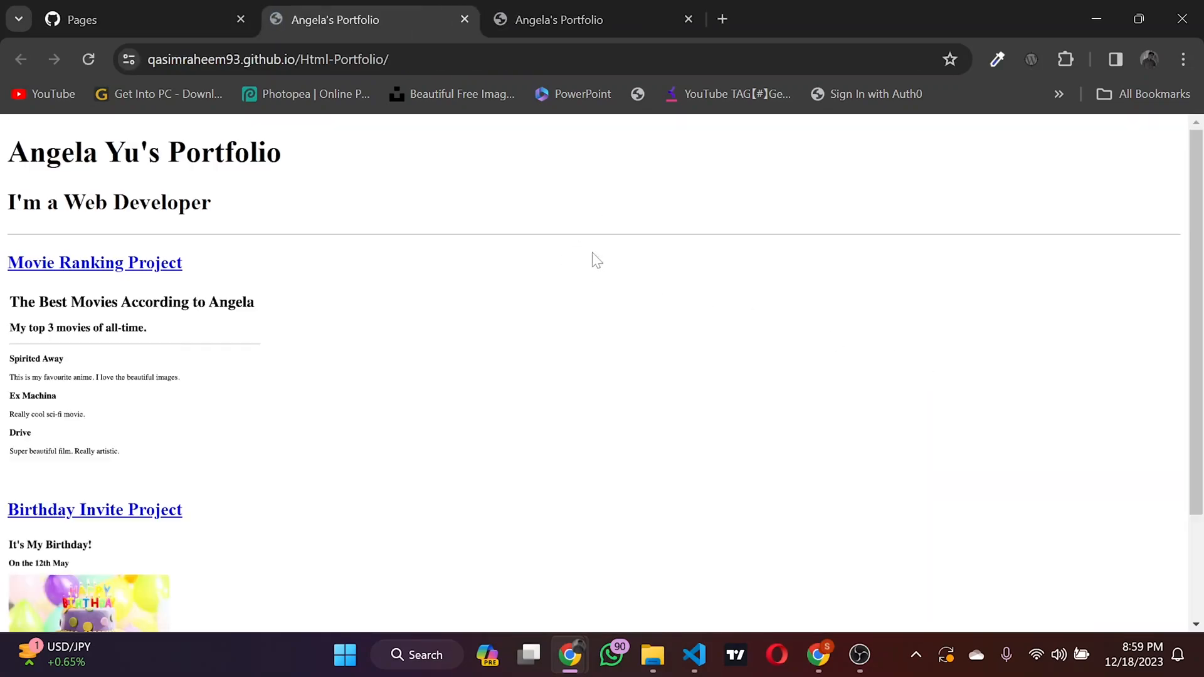
pyautogui.scroll(-3, 566, 305)
pyautogui.scroll(3, 566, 305)
pyautogui.scroll(-3, 566, 305)
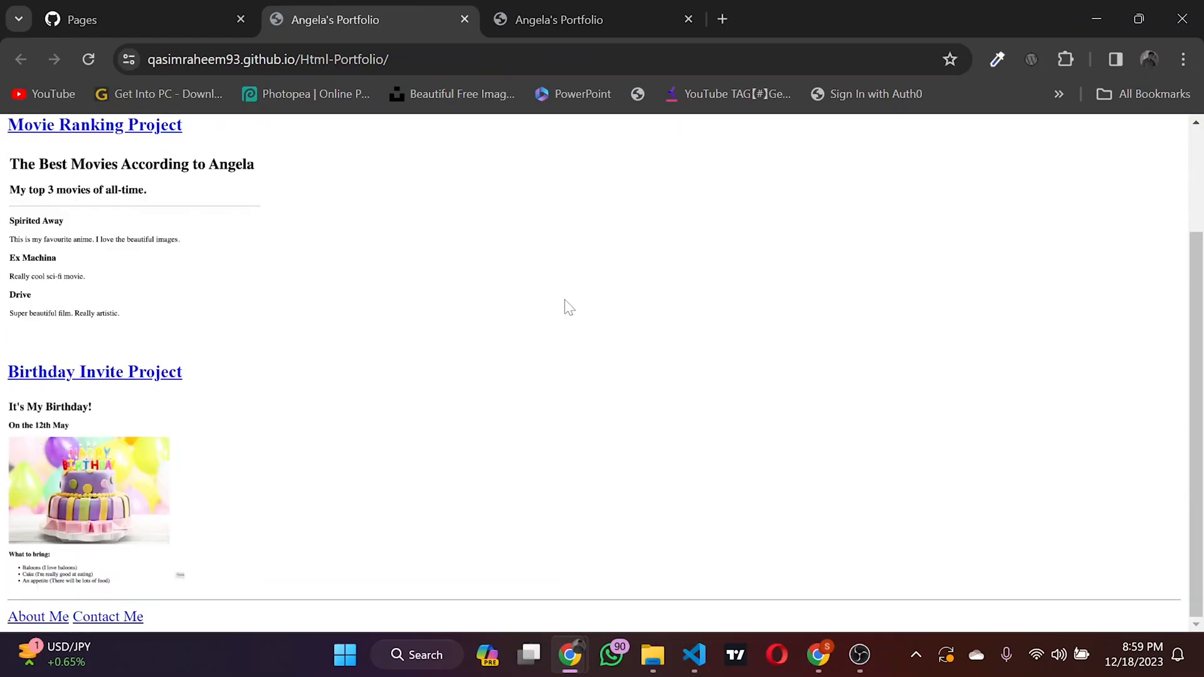
# Step: Check the Birthday Invite Project page through its link on the live site and return to the portfolio home page
pyautogui.click(78, 373)
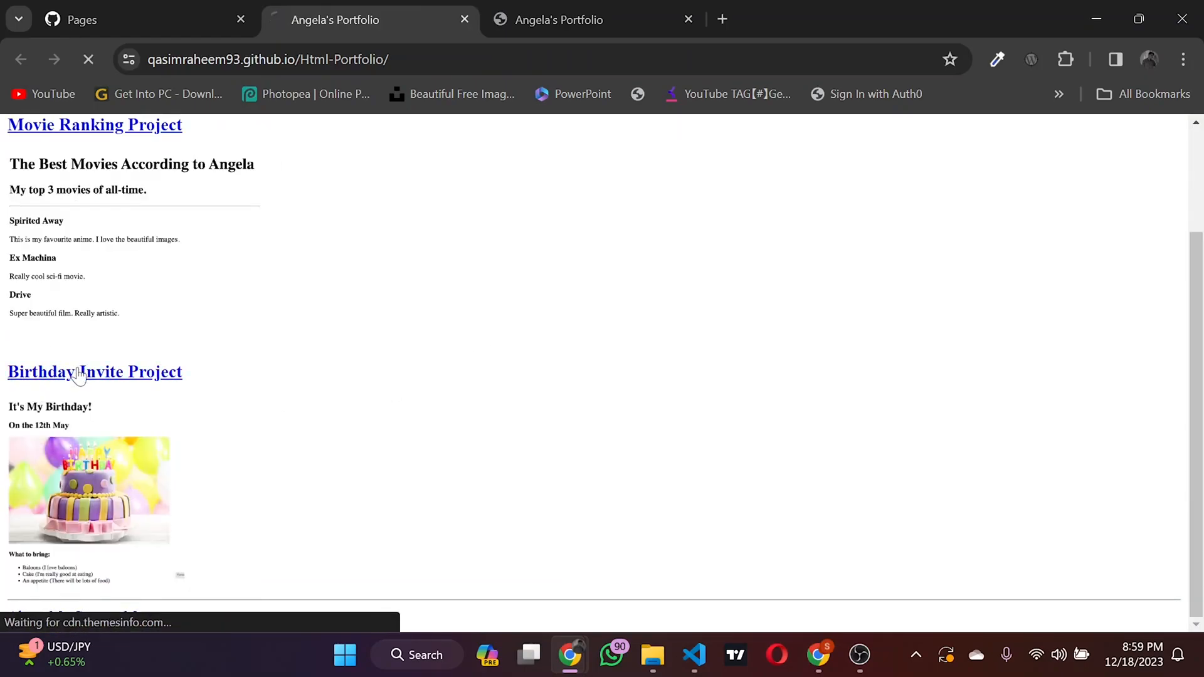
pyautogui.scroll(-1, 79, 376)
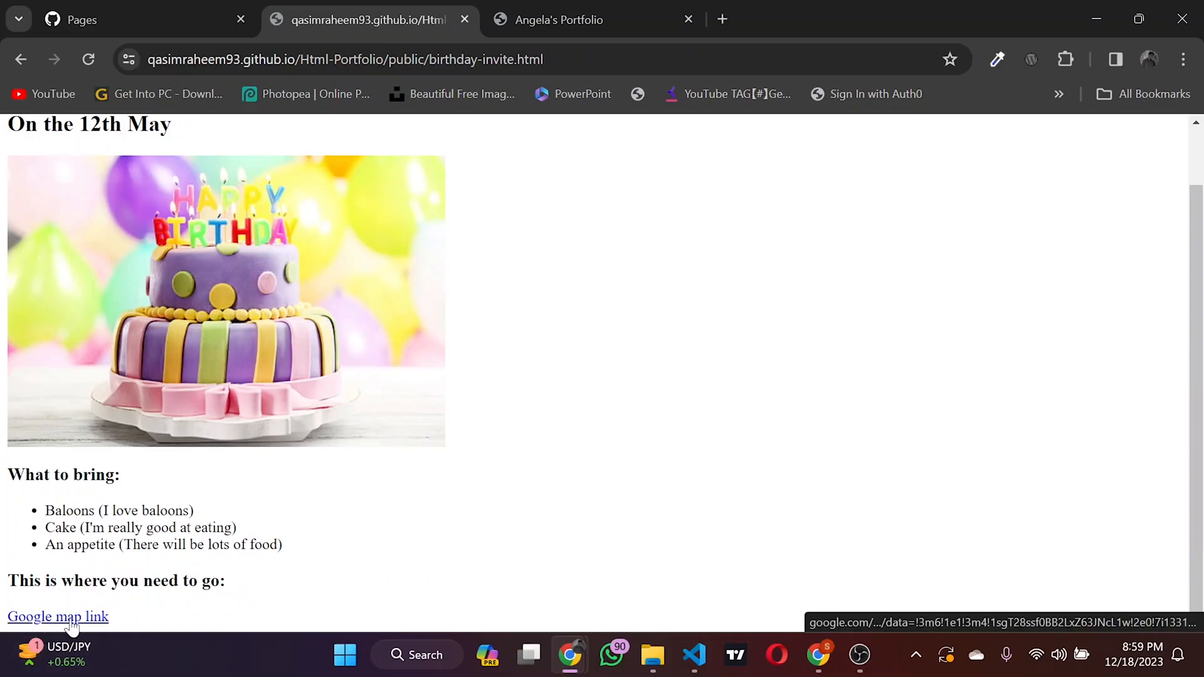
pyautogui.hotkey('alt', 'Left')
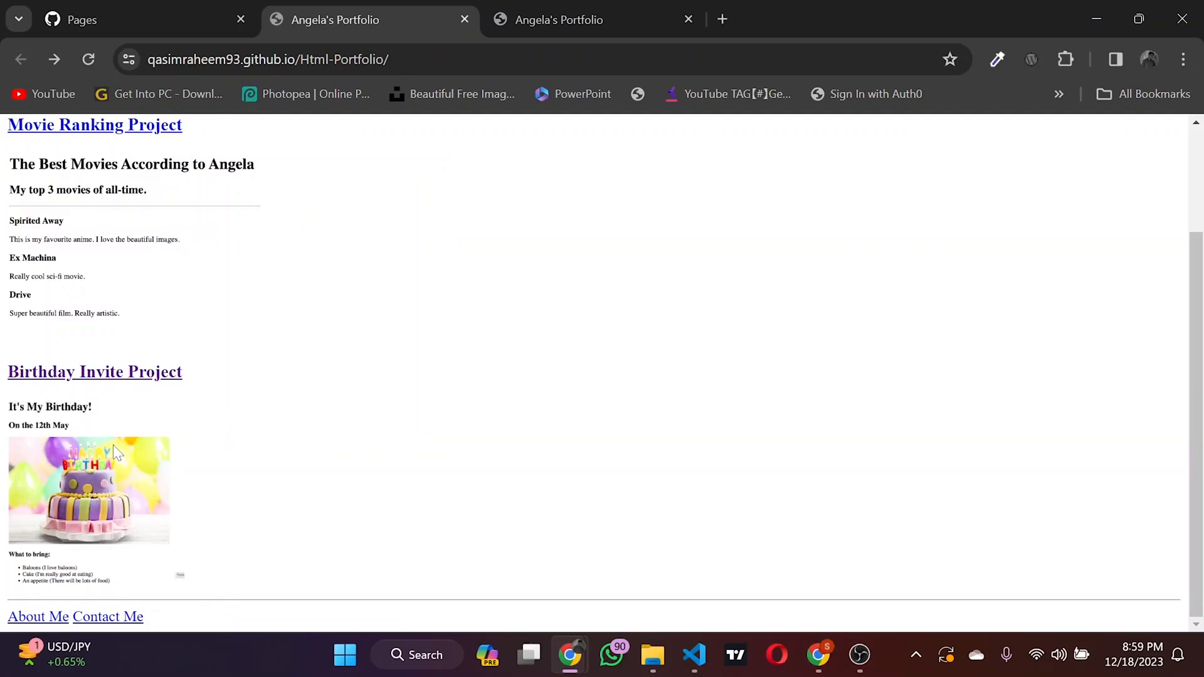
# Step: Check the live site's Contact Me page, and close both portfolio tabs to return to the GitHub Pages settings
pyautogui.click(105, 619)
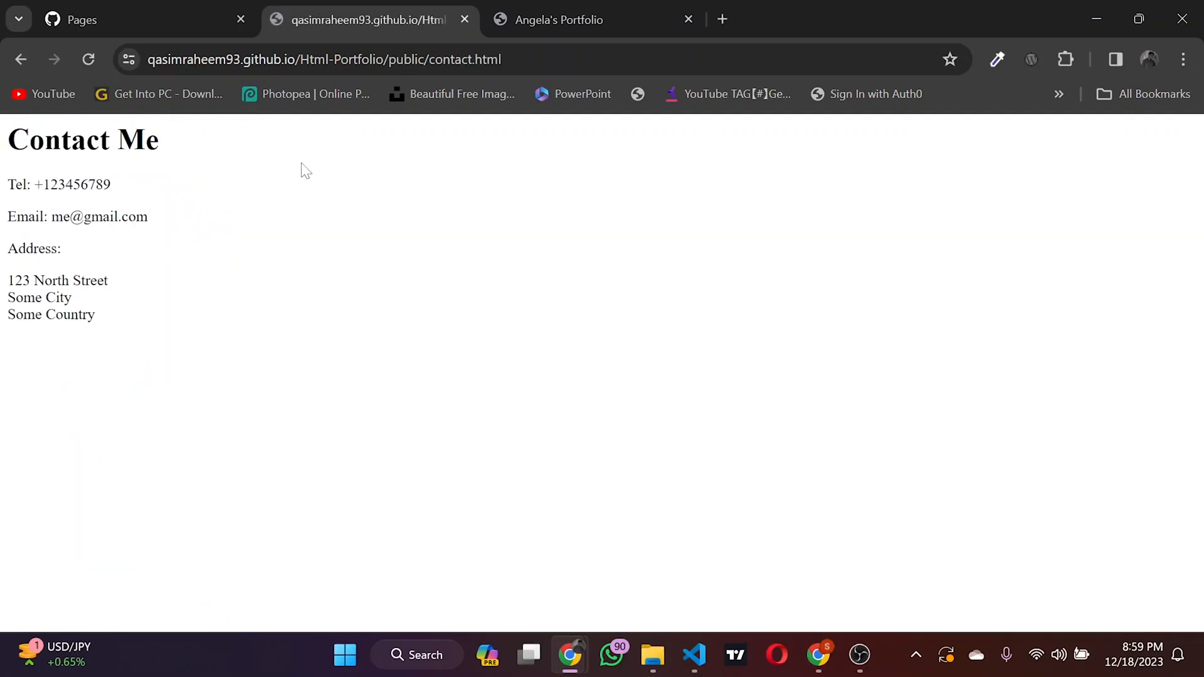
pyautogui.click(463, 24)
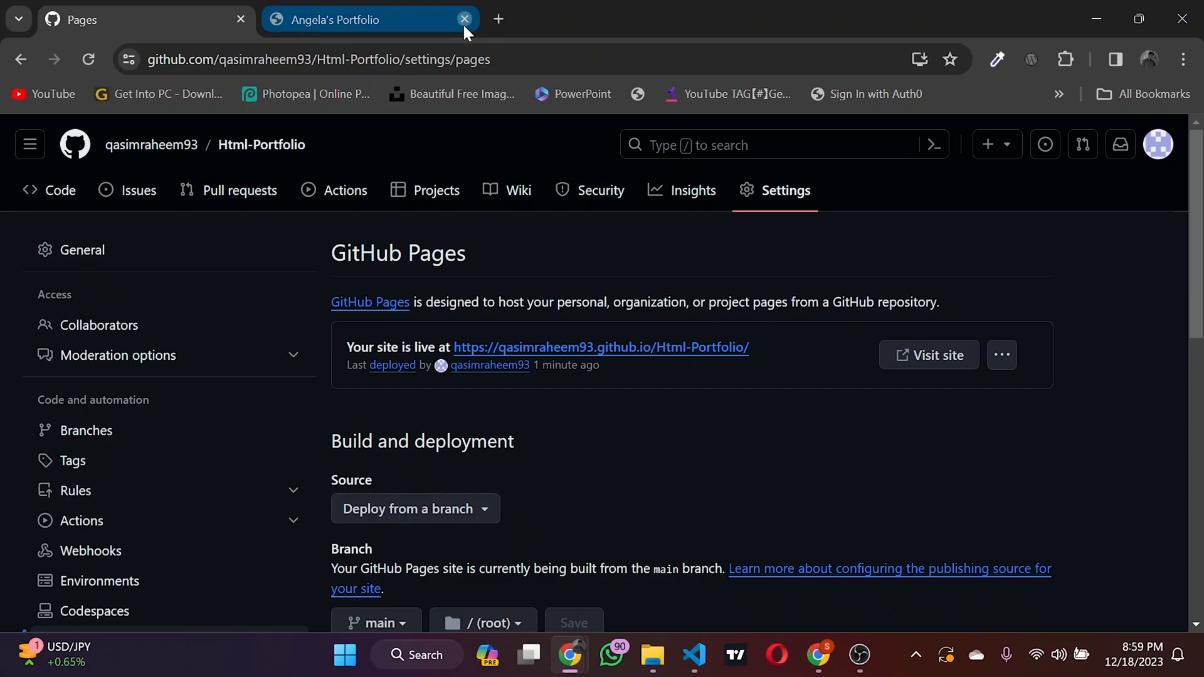
pyautogui.click(464, 23)
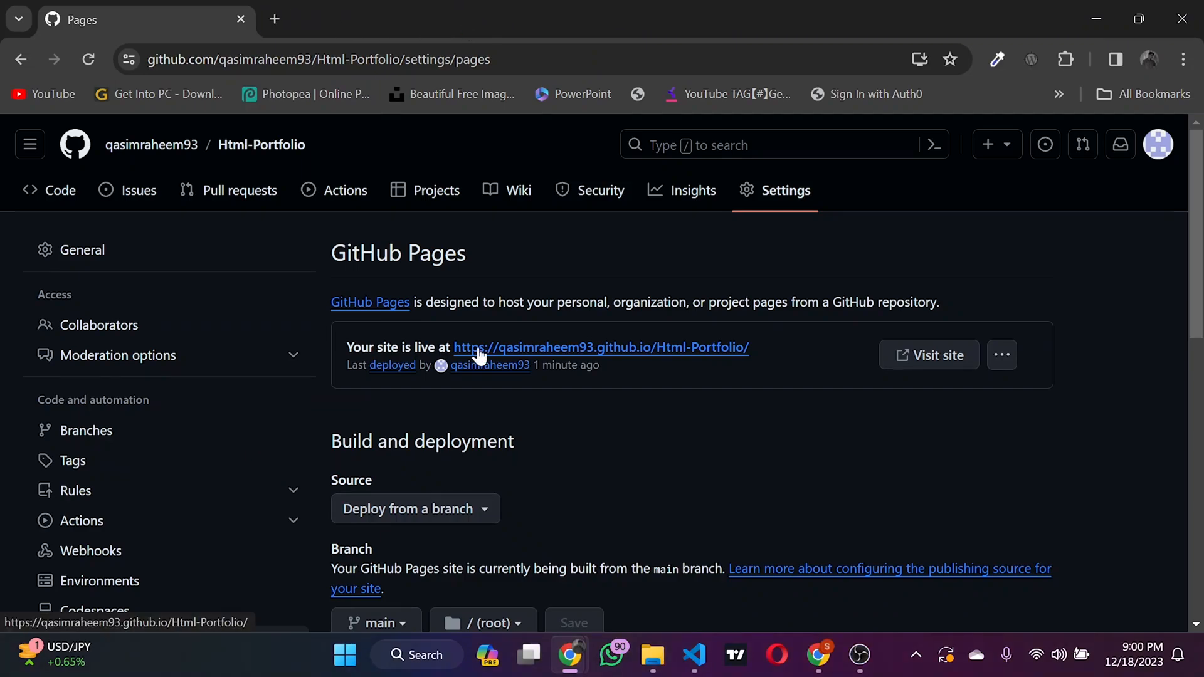